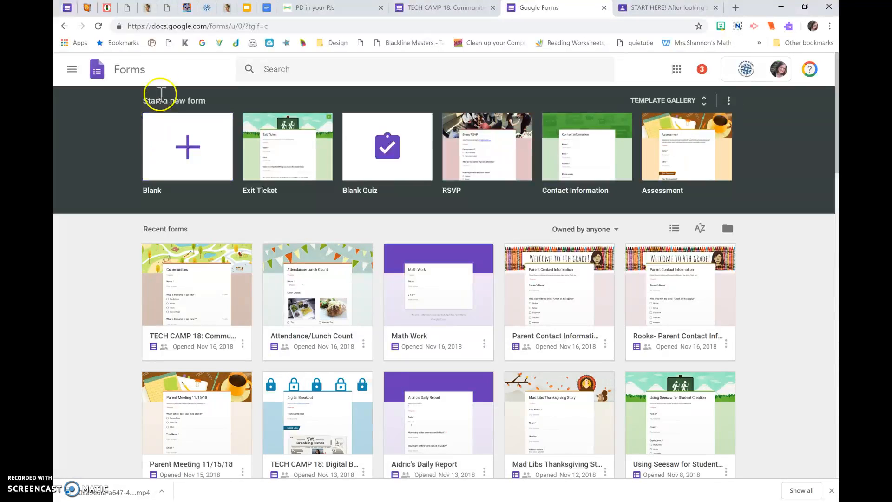
Go to forms.google.com and create a new blank form.
left_click(162, 27)
type("forms.google.")
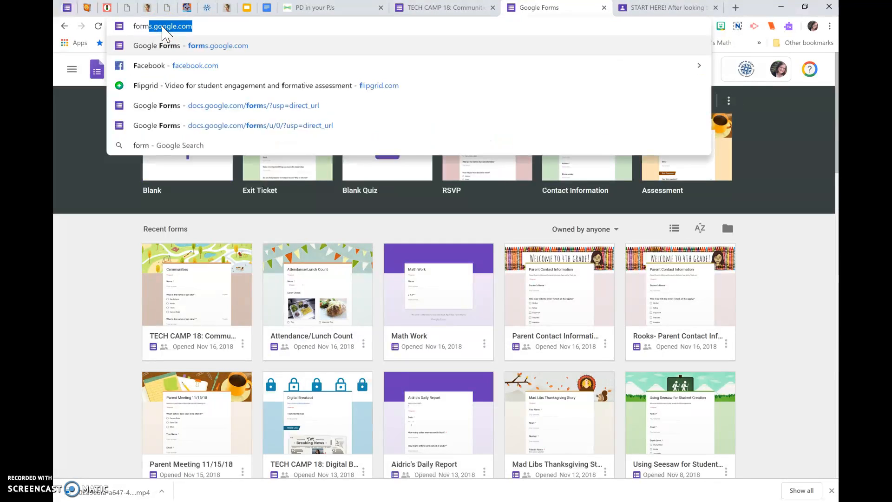
type("com")
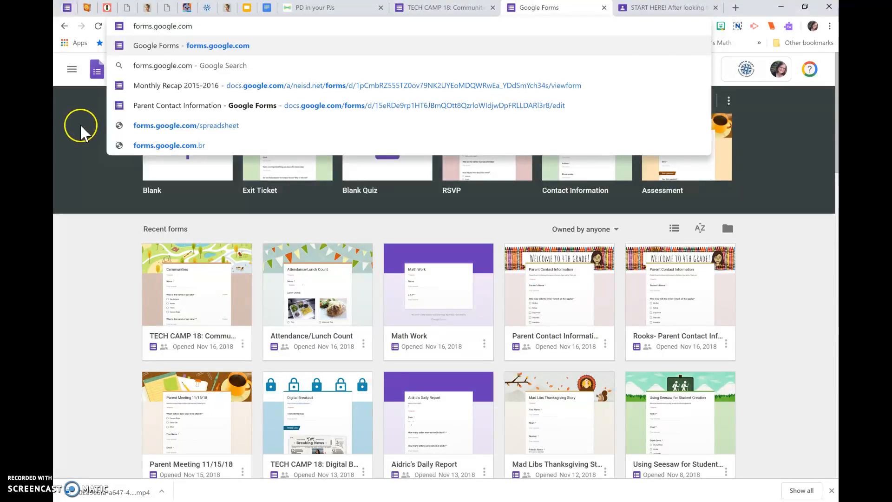
key("Return")
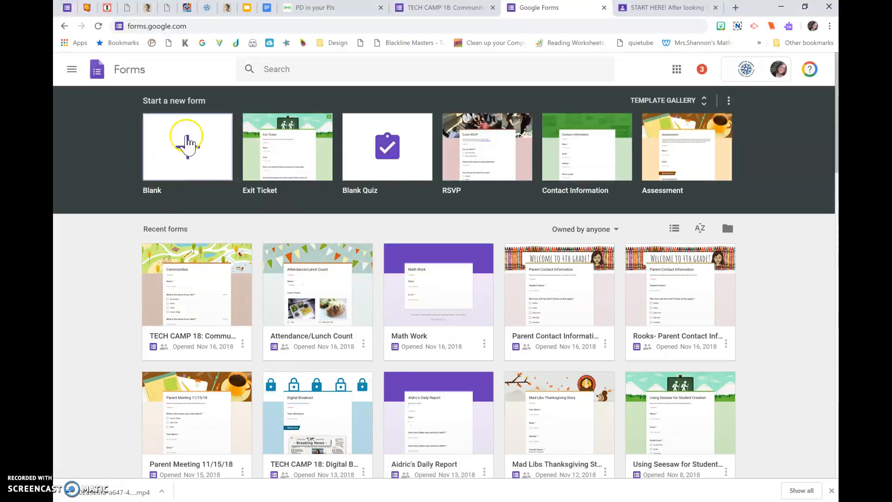
left_click(188, 164)
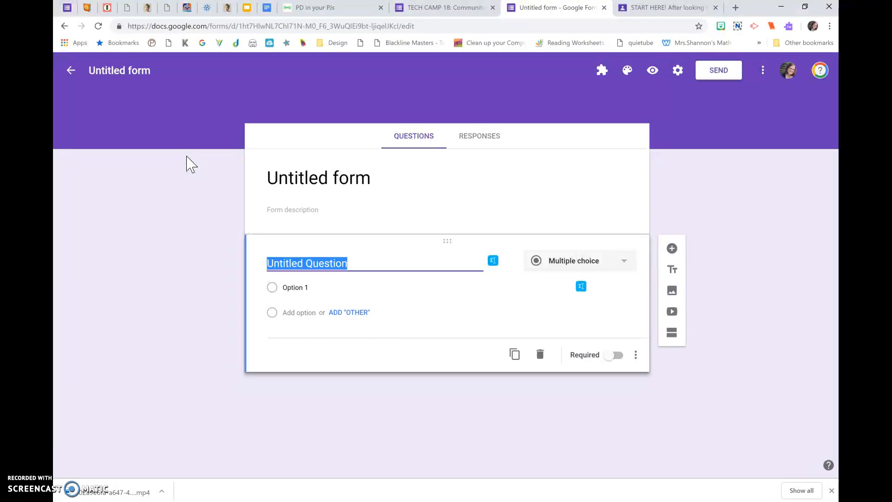
Make the first question a short answer question and title it "Name:".
left_click(250, 216)
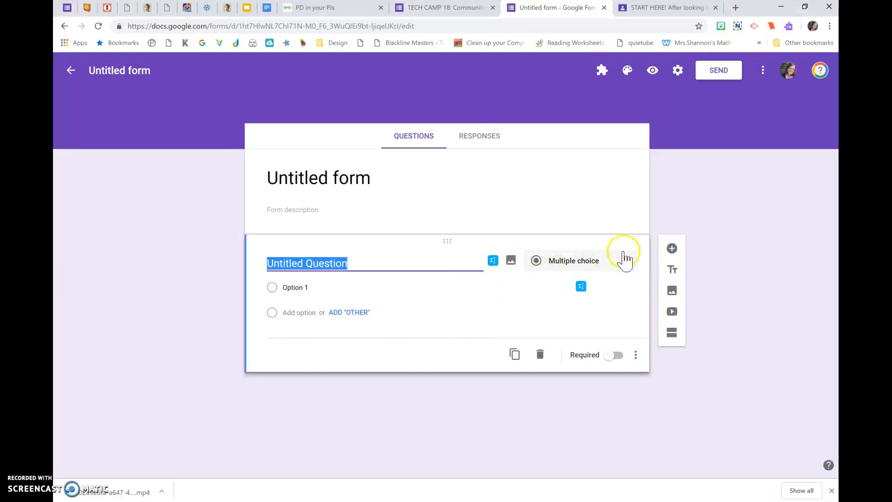
left_click(581, 258)
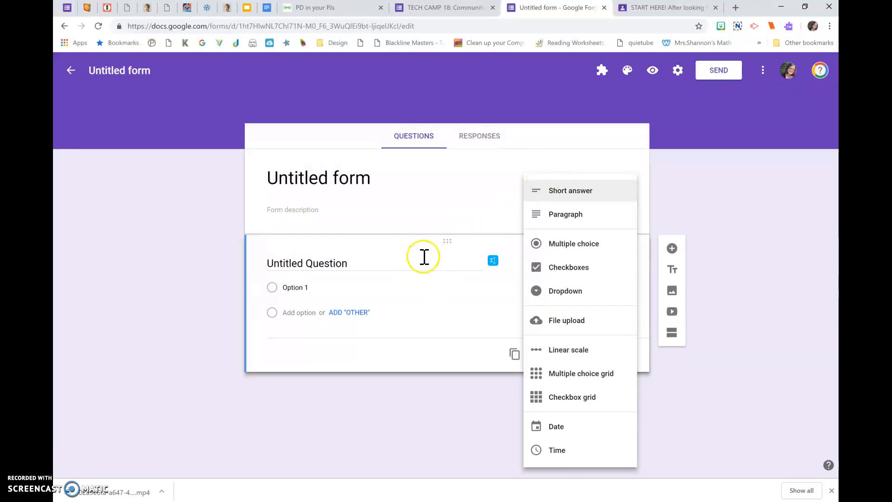
left_click(543, 200)
left_click(435, 255)
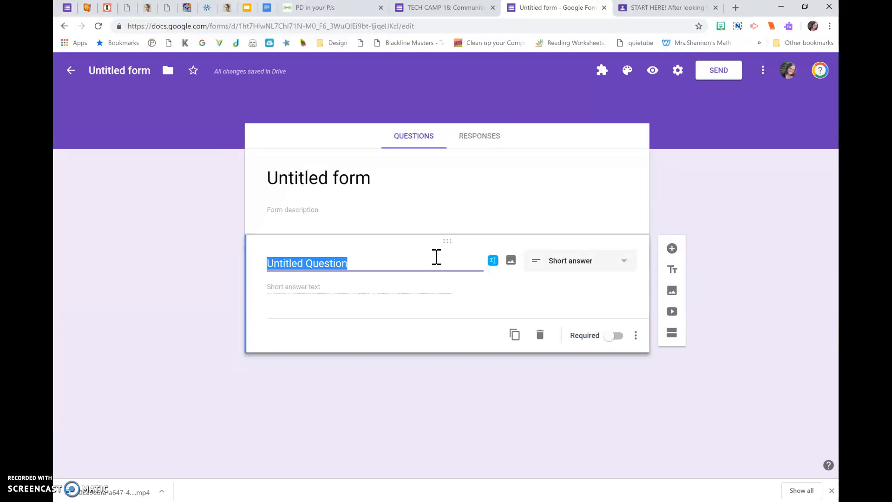
type("Name:")
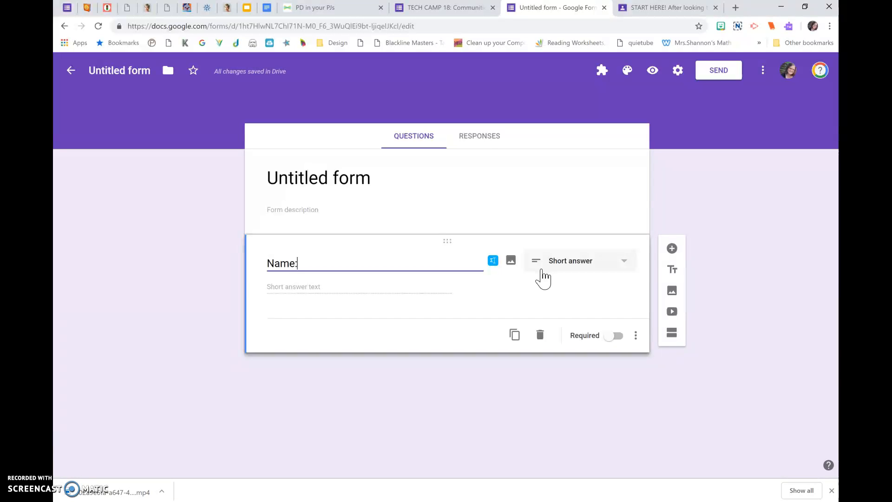
Search for "apple" images and insert the red cartoon apple with a green leaf into the Name question.
left_click(509, 262)
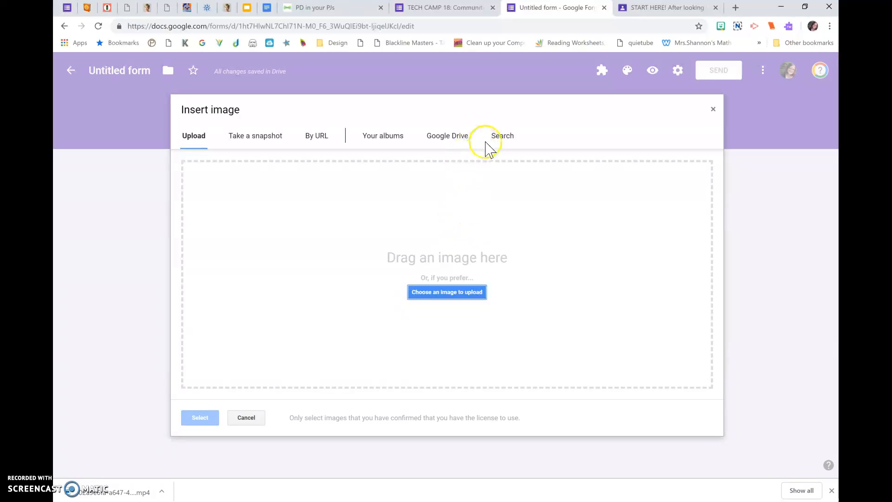
left_click(500, 138)
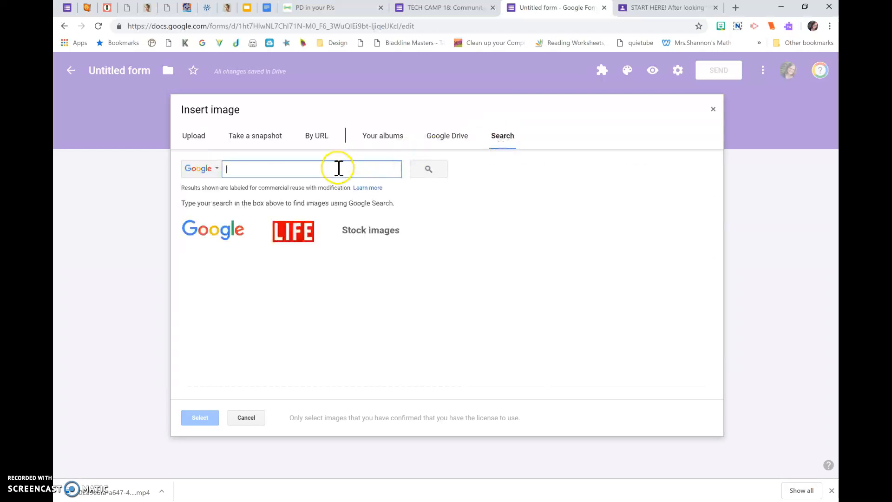
type("apple")
key("Return")
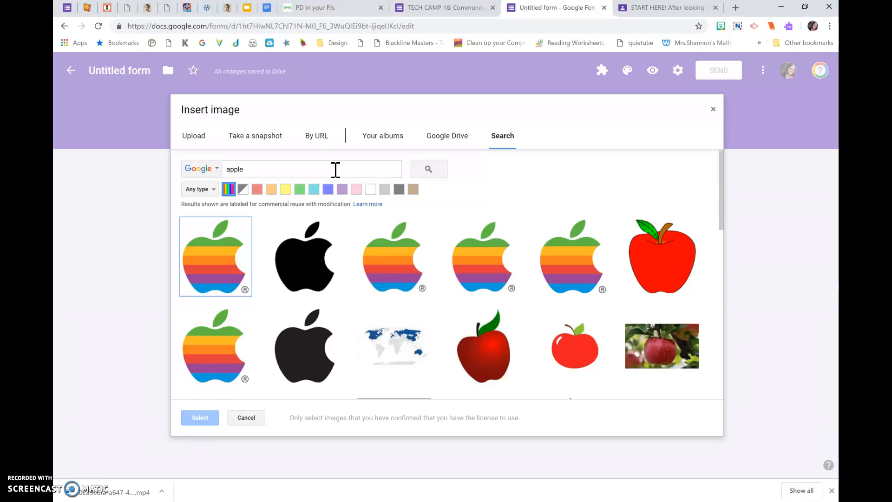
left_click(657, 258)
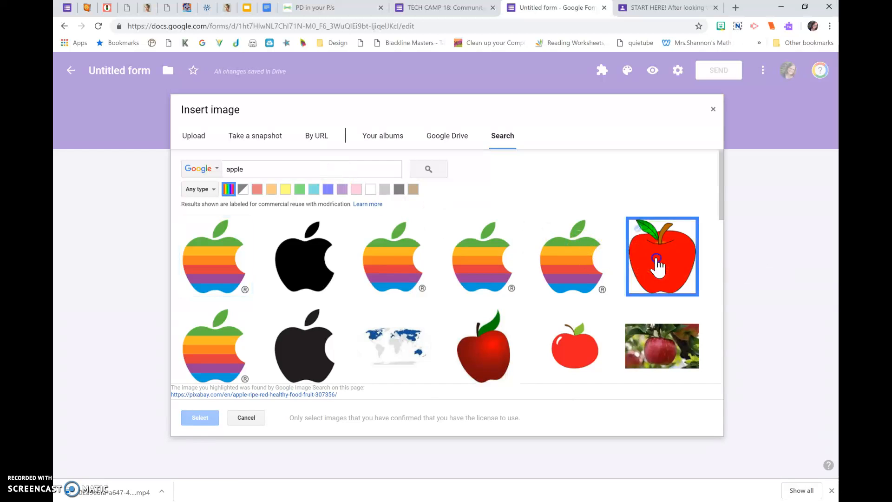
left_click(190, 418)
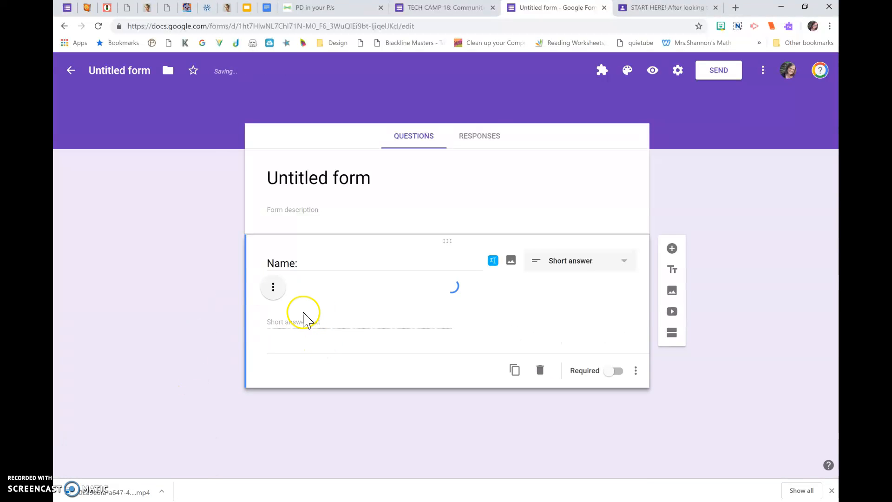
Shrink the apple image in the Name question proportionally to about 40% of its inserted width.
scroll(394, 358, "down", 2)
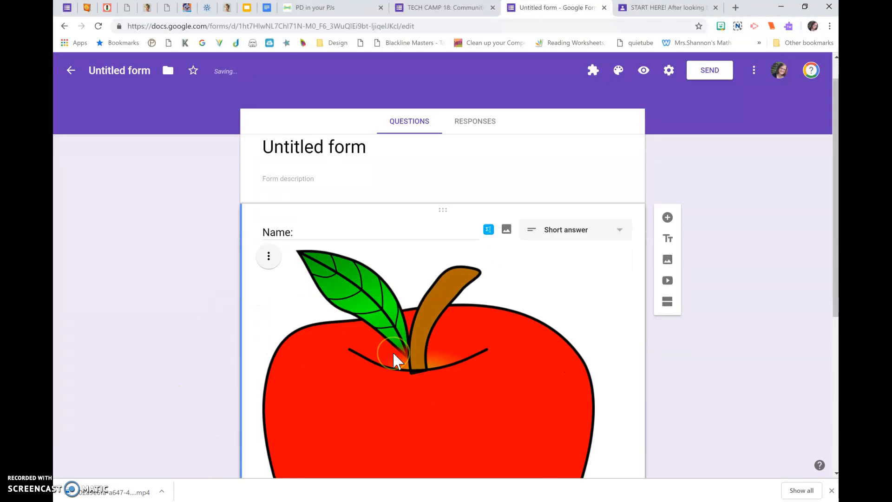
scroll(394, 355, "down", 2)
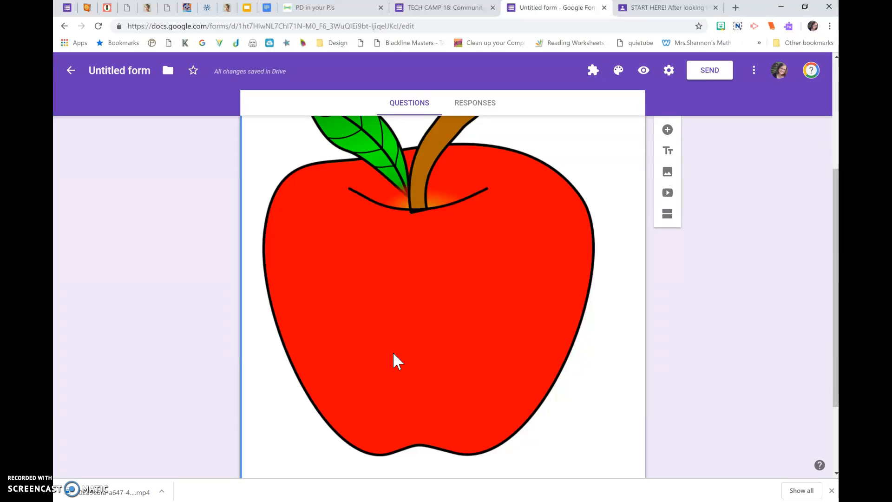
left_click(464, 309)
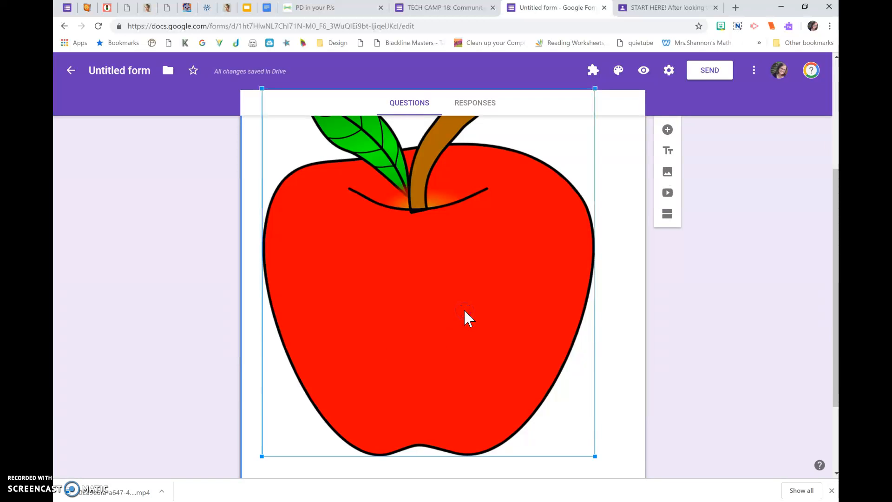
right_click(464, 309)
left_click(652, 429)
left_click(563, 404)
left_click_drag(595, 456, 389, 228)
scroll(397, 209, "up", 2)
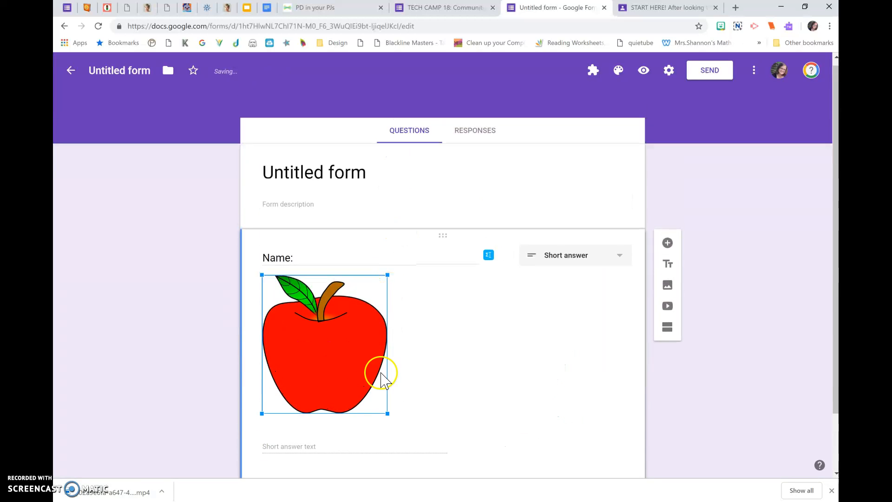
left_click(357, 385)
double_click(323, 355)
left_click(336, 360)
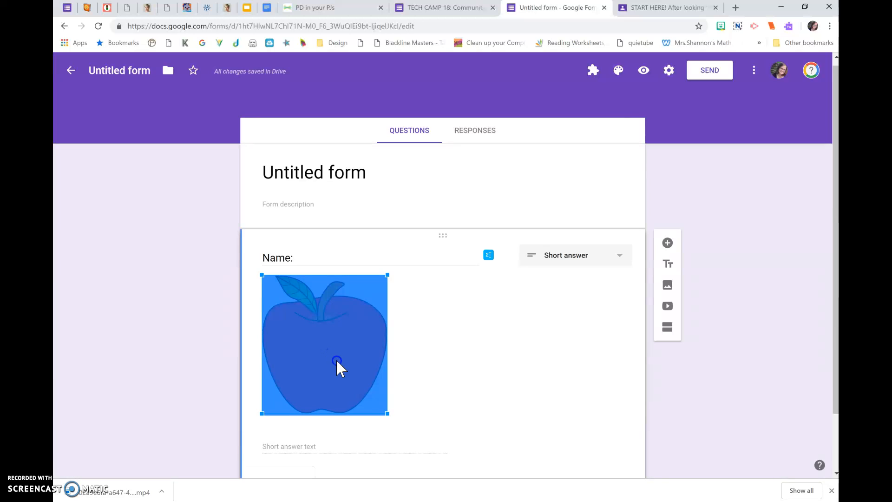
left_click(402, 407)
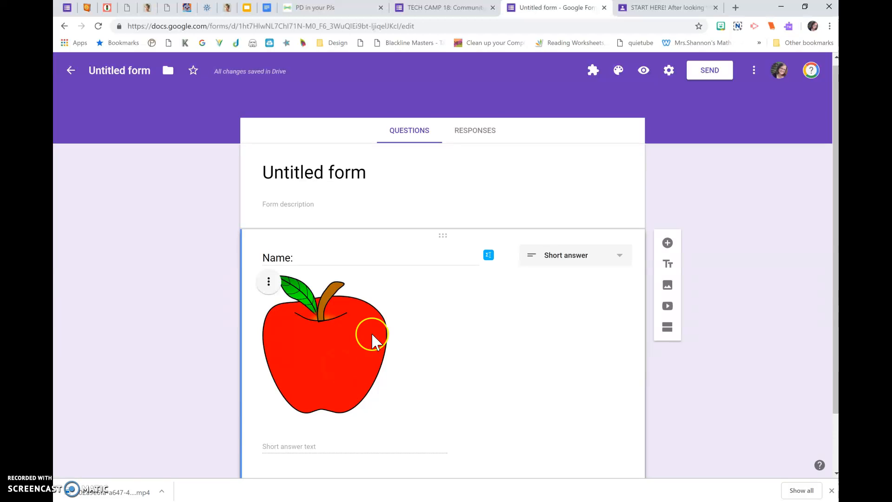
Center-align the apple image within the Name question.
left_click(269, 281)
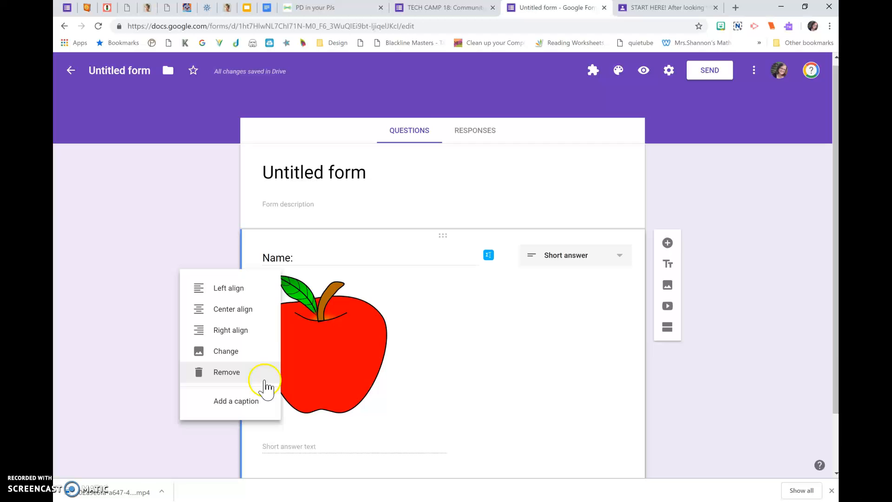
left_click(253, 312)
left_click(191, 359)
left_click(240, 378)
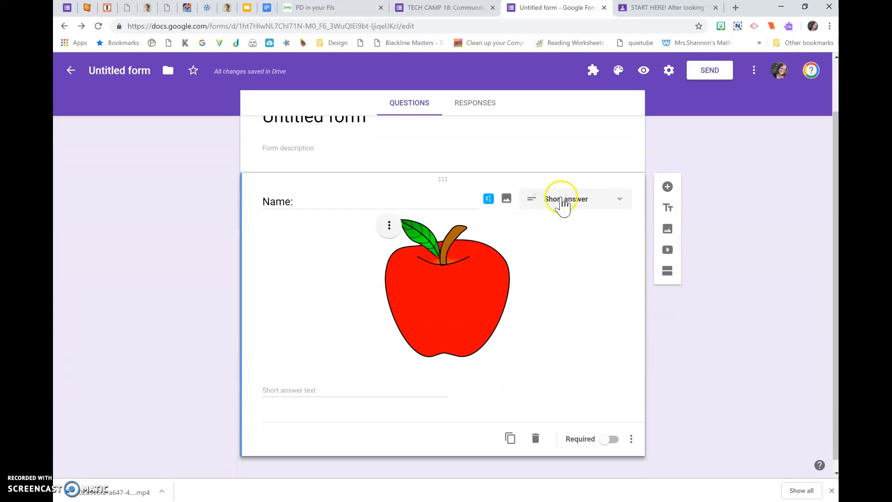
Add a paragraph question titled "What is the summary of this story?" below the Name question.
left_click(667, 188)
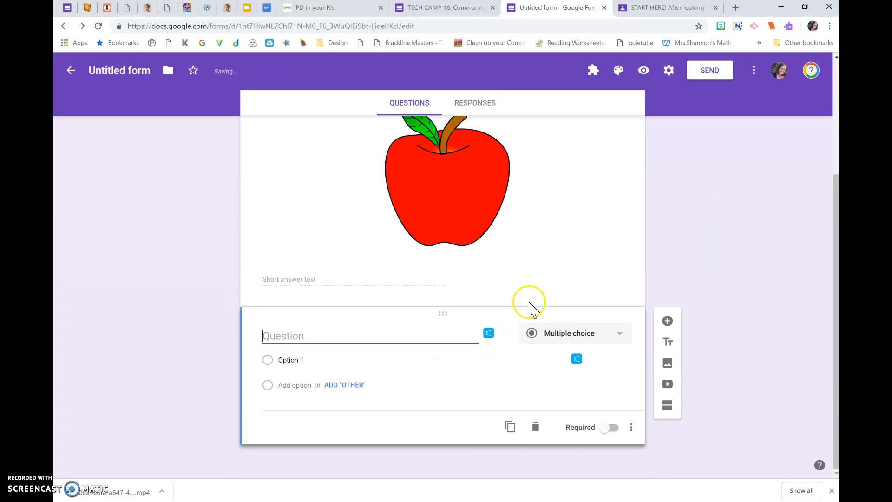
left_click(545, 336)
left_click(531, 215)
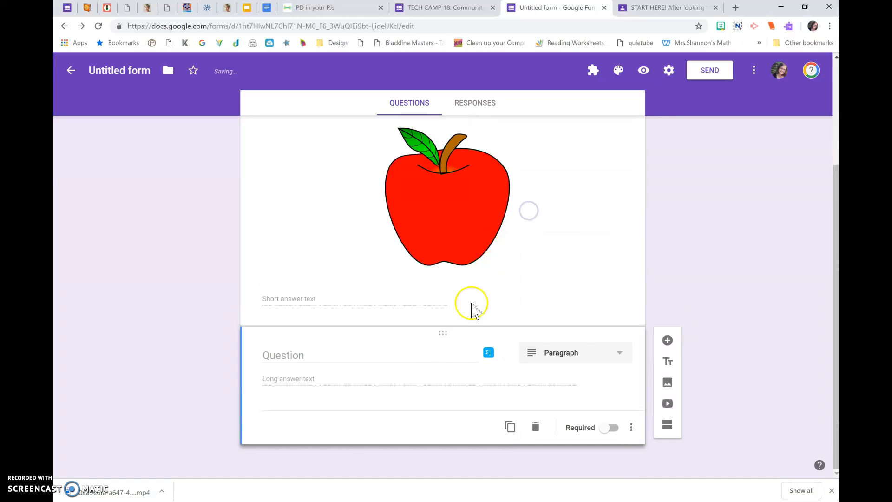
left_click(446, 359)
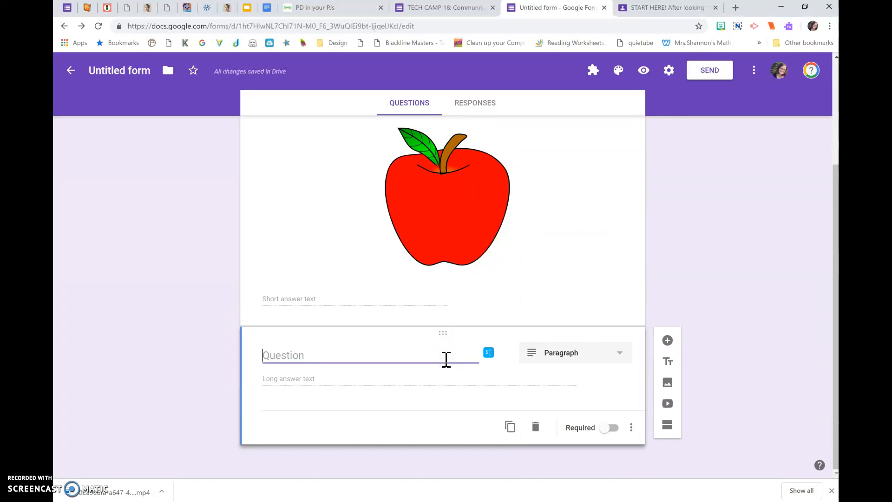
type("What is the summary of this story?")
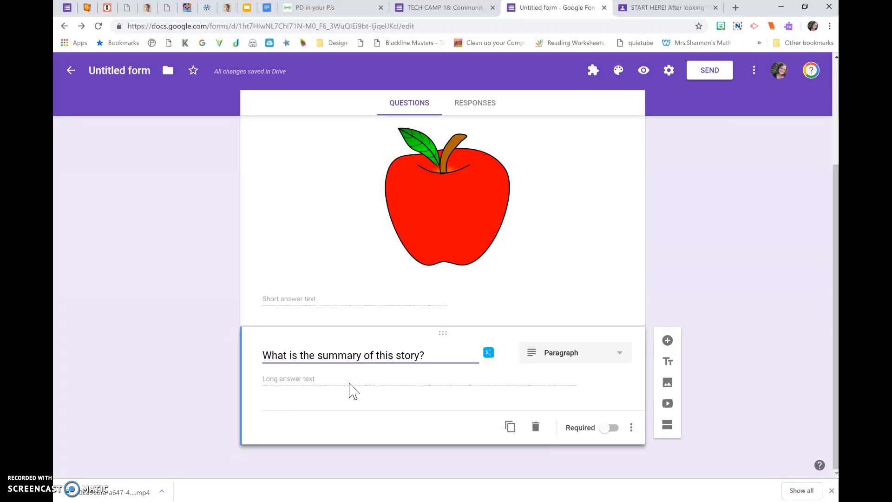
Add a multiple choice question titled "What color is the sky?" after the summary question.
left_click(667, 341)
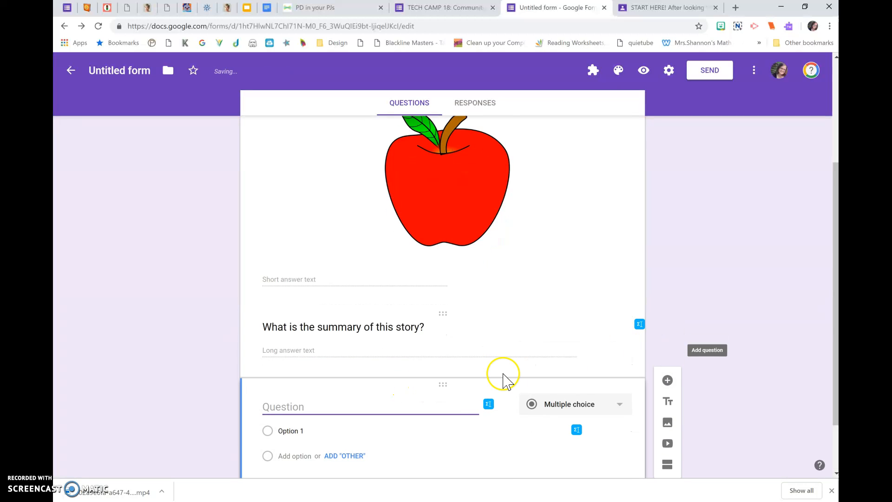
left_click(548, 358)
left_click(546, 337)
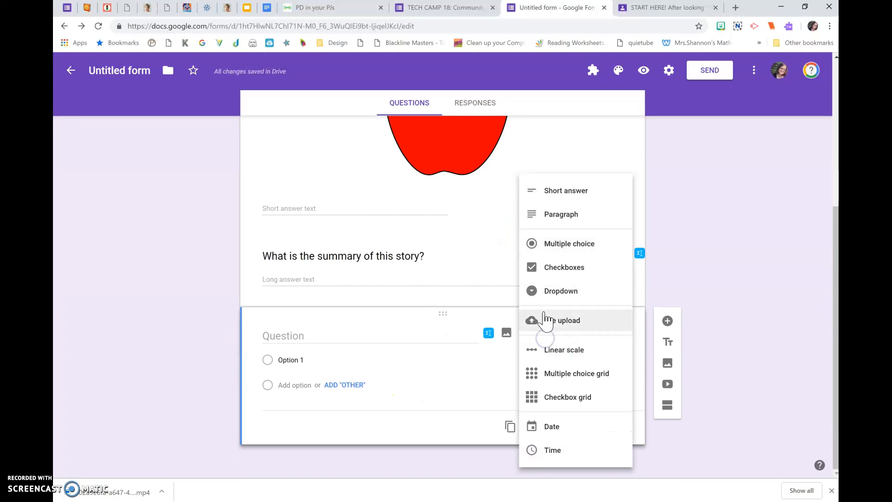
left_click(538, 245)
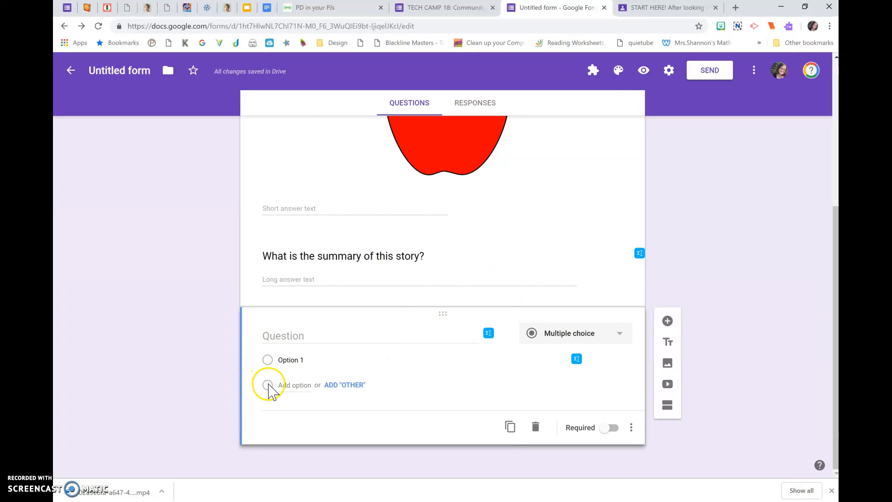
left_click(276, 330)
type("W")
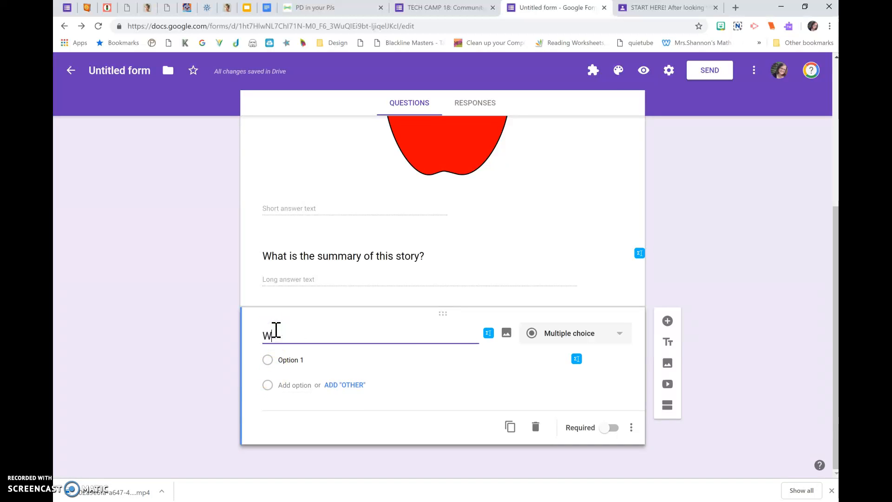
type("hat color is the sky?")
left_click(280, 336)
Enter Blue, Red and Orange as the answer options of the sky color question.
left_click(284, 360)
type("Blue")
key("Return")
type("Red")
key("Return")
type("Qo")
type("Orange")
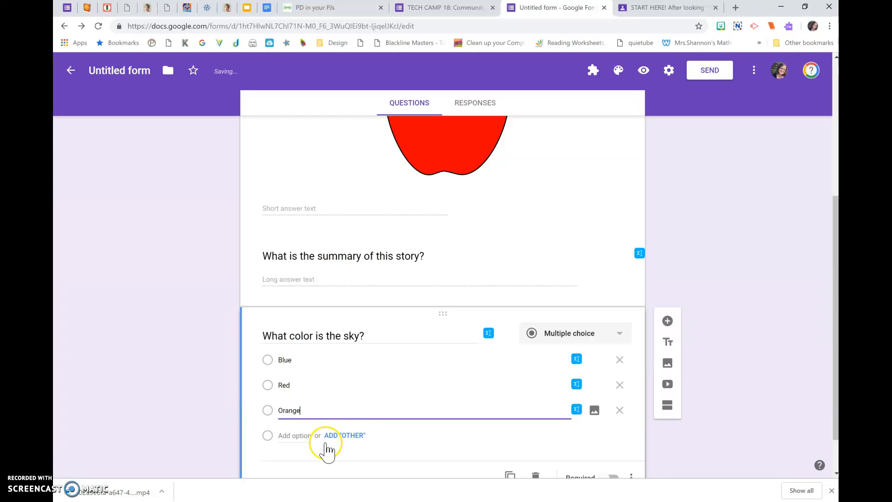
Reorder the sky color answers so that Orange comes first, above Blue.
scroll(345, 441, "down", 1)
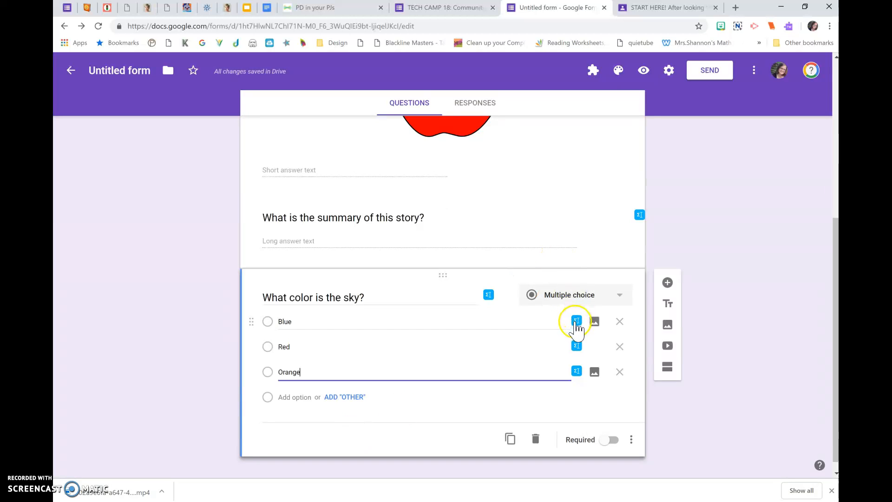
left_click(577, 372)
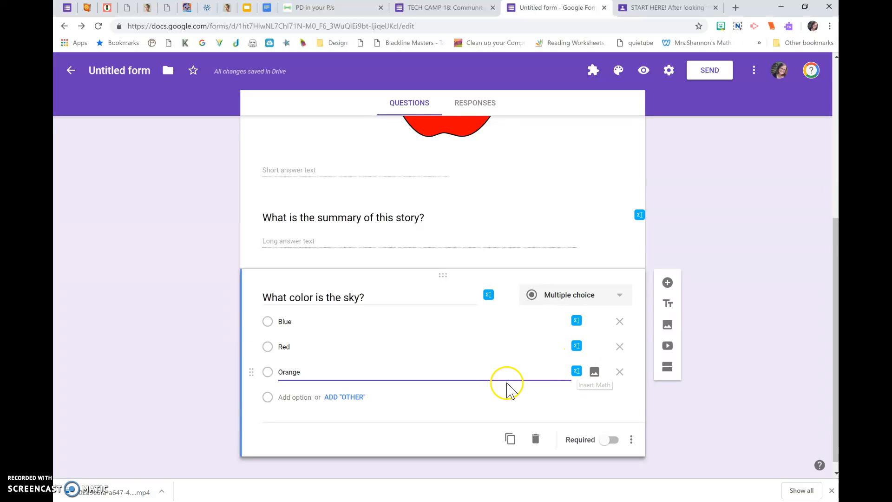
scroll(502, 401, "down", 1)
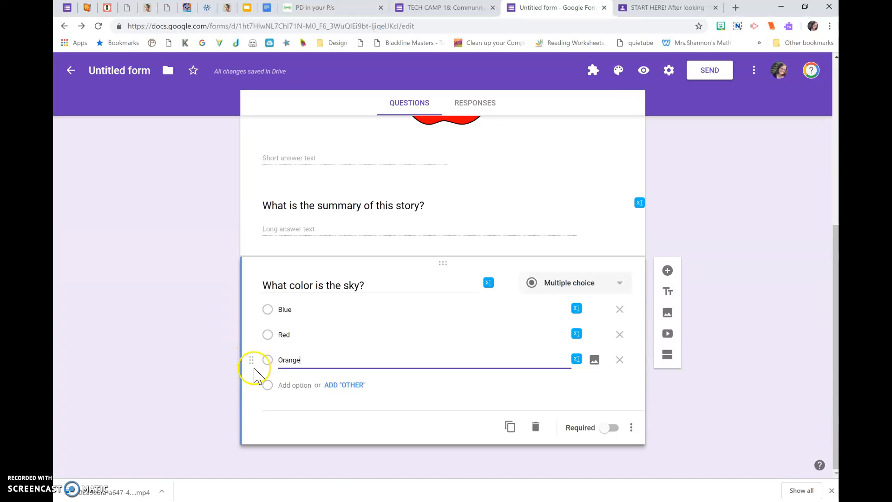
left_click_drag(254, 362, 254, 309)
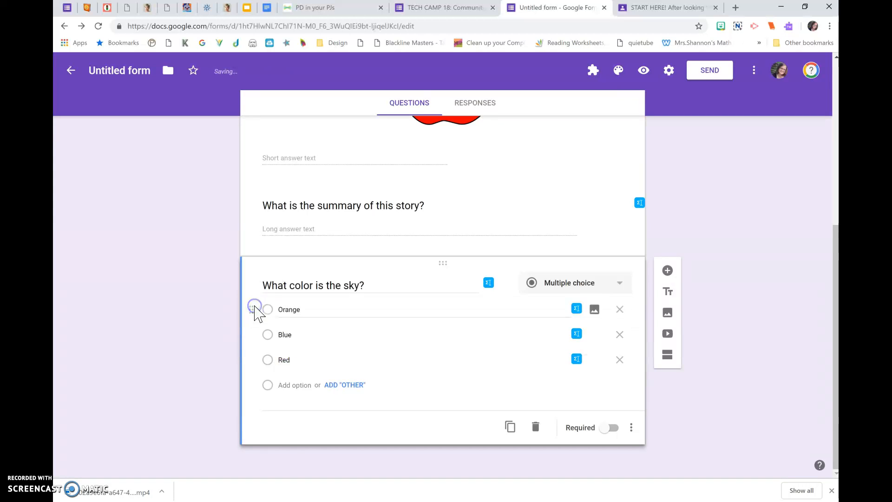
Add another question below the sky color question and set its type to Checkboxes.
left_click(667, 270)
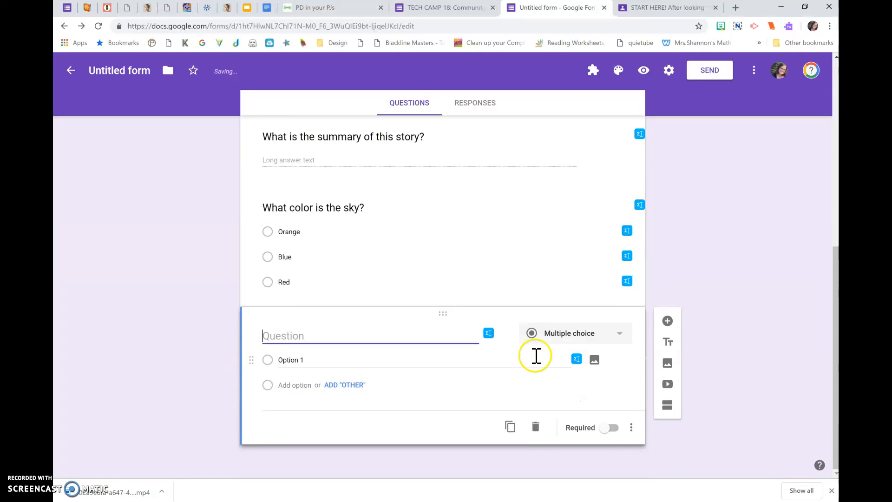
left_click(539, 333)
left_click(532, 266)
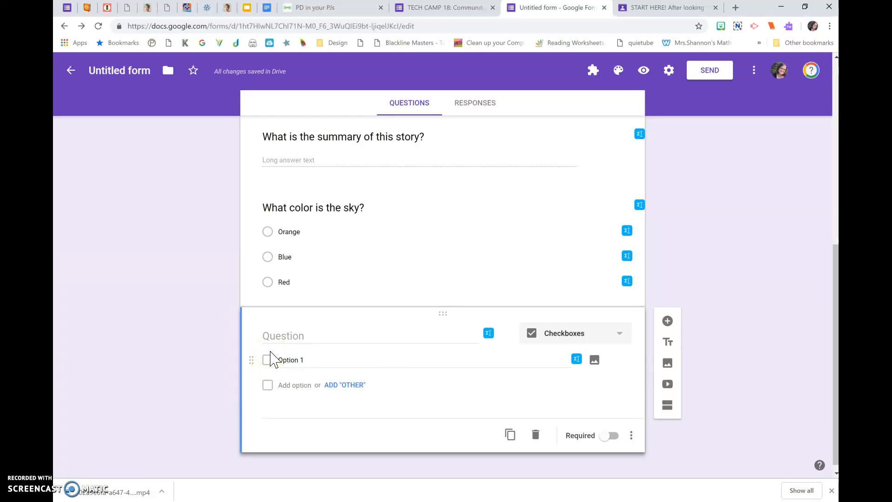
Title the new checkboxes question "What would you like to volunteer for this year?".
left_click(279, 335)
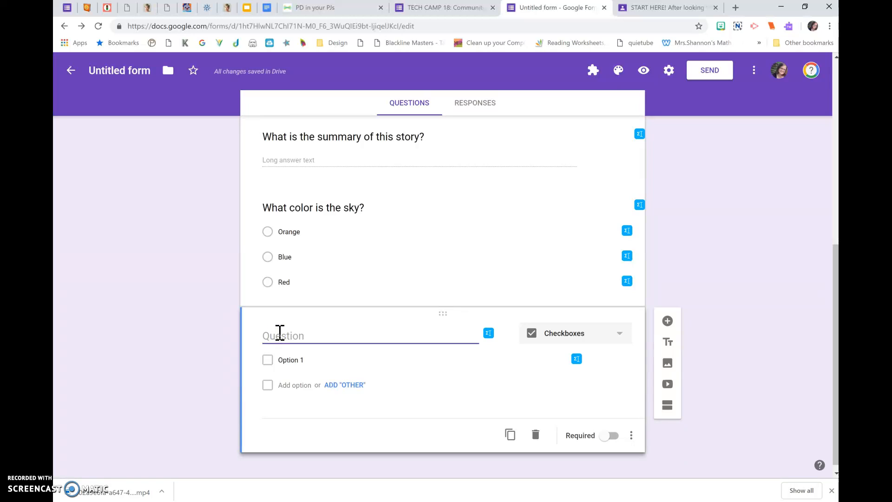
type("What would you like to volunte")
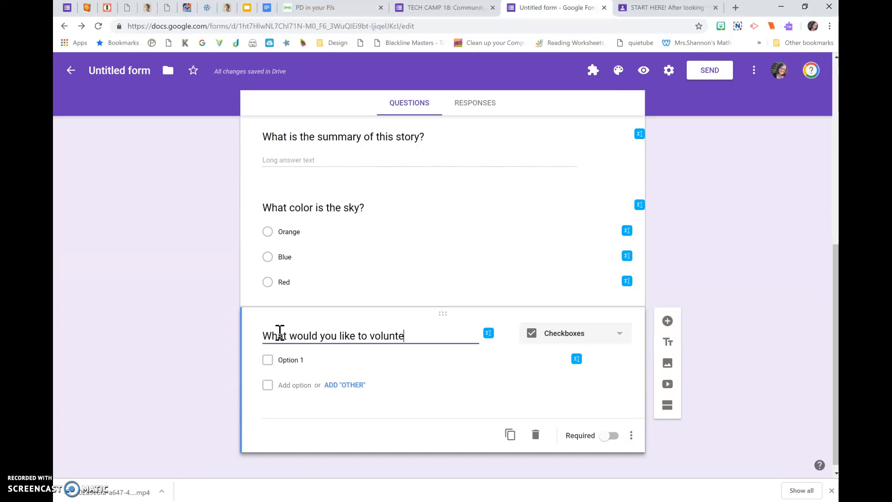
type("er for this yea")
type("r?")
key("BackSpace")
Enter Cutting paper, Copying paper and Reading to our class as the answer options of the volunteer question.
left_click(284, 365)
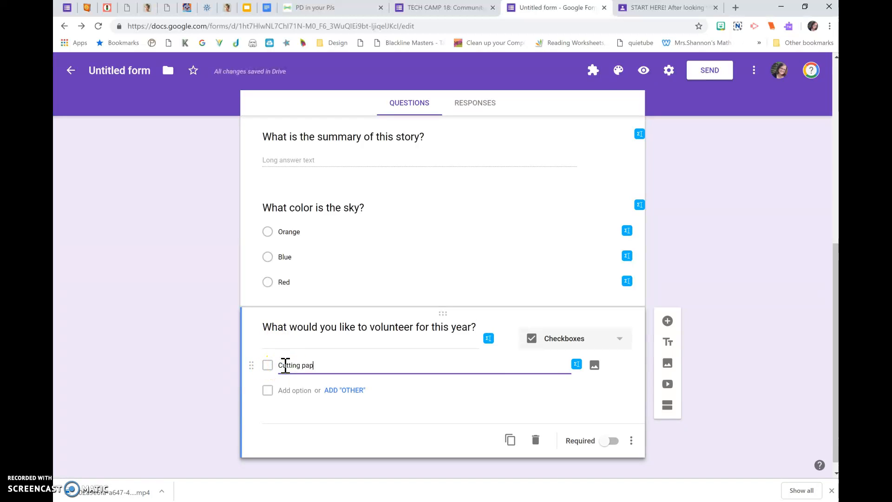
key("Return")
type("Copy")
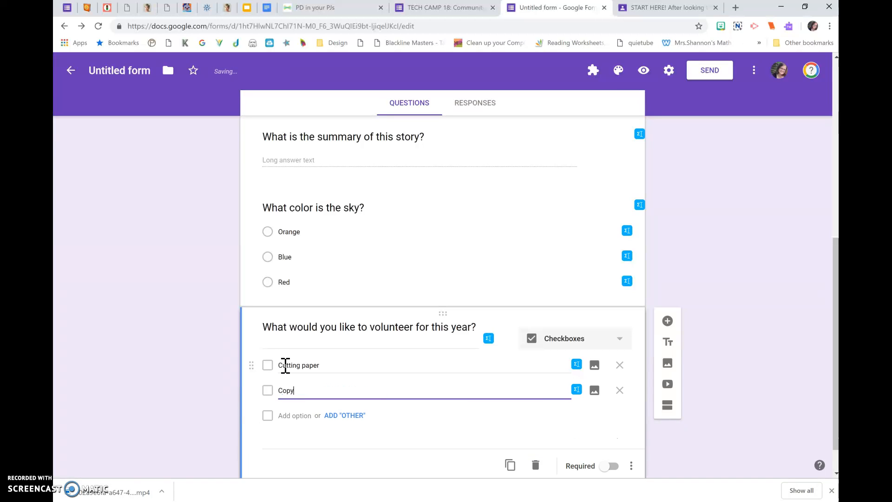
type("ing paper")
key("Return")
type("Reading to our class")
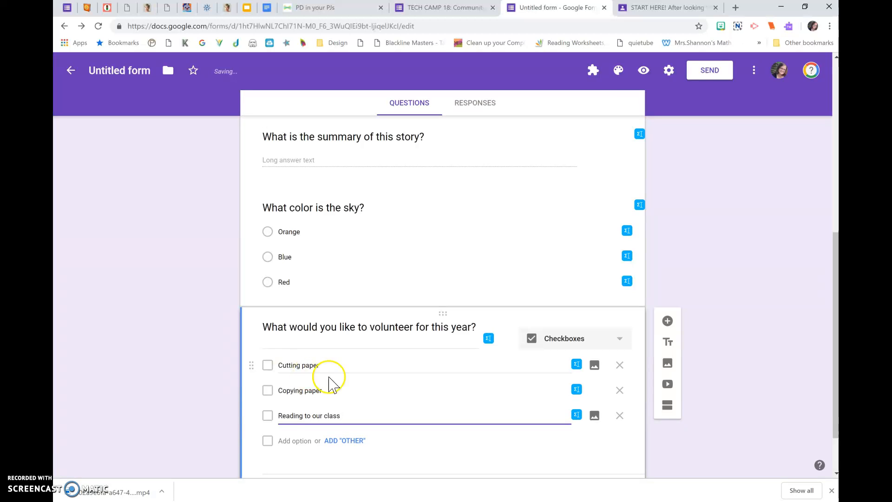
Add a Dropdown question titled "Teacher's Name" below the volunteer question.
scroll(404, 392, "down", 2)
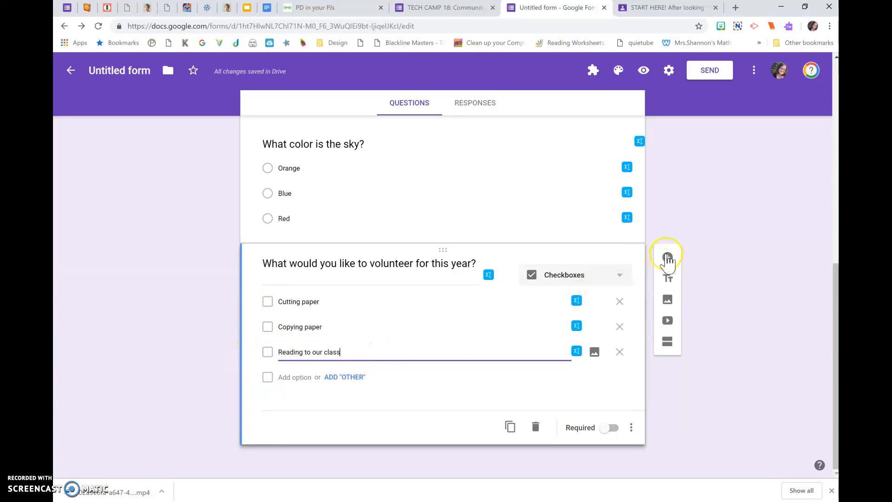
left_click(667, 257)
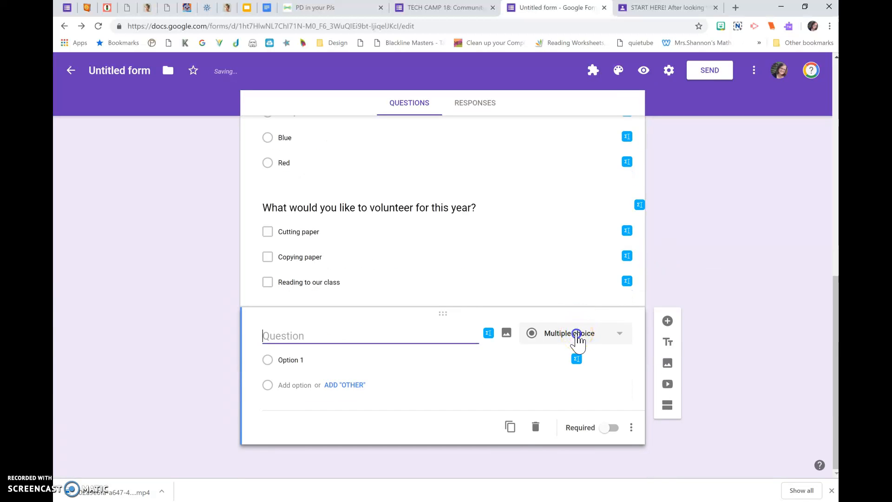
left_click(578, 337)
left_click(560, 291)
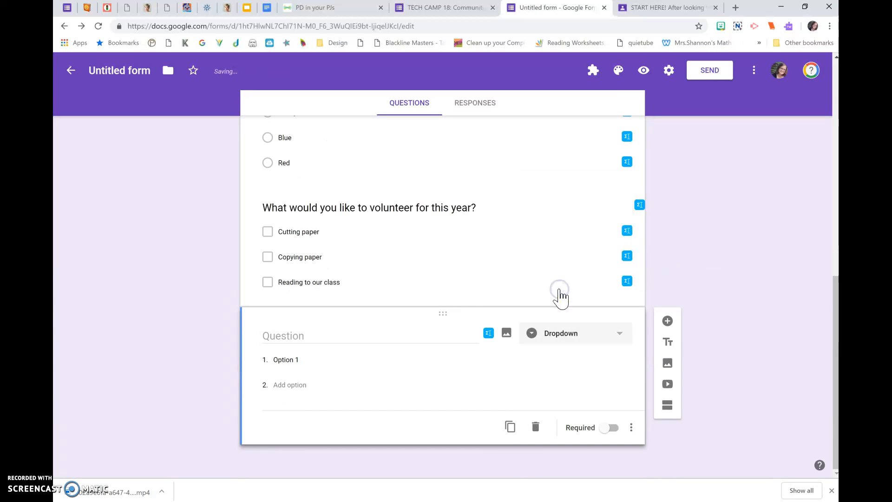
left_click(443, 331)
type("Student'")
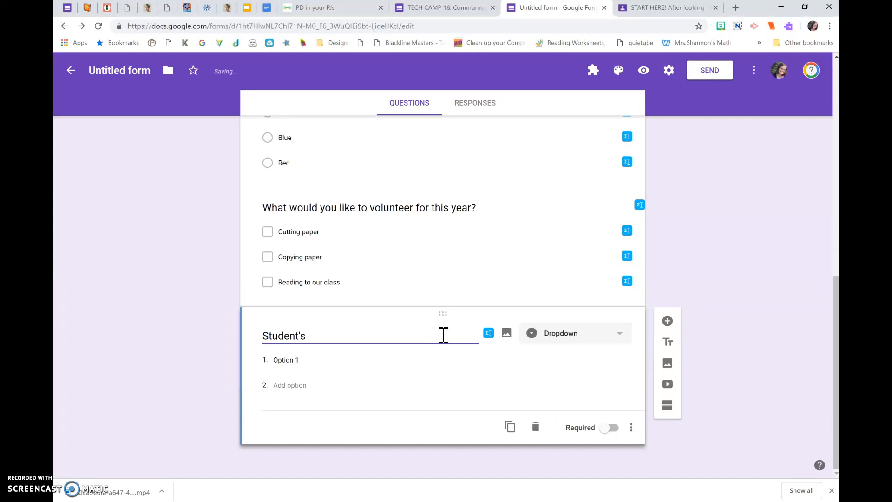
key("ctrl+a")
type("Teacher's Name")
Enter five teachers' surnames as the answer options of the Teacher's Name dropdown question.
left_click(375, 360)
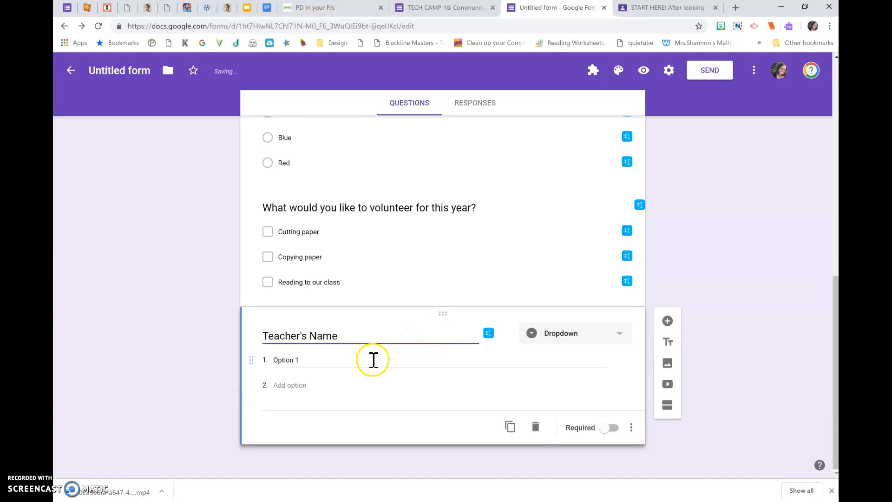
type("Miller")
key("Return")
type("Garci")
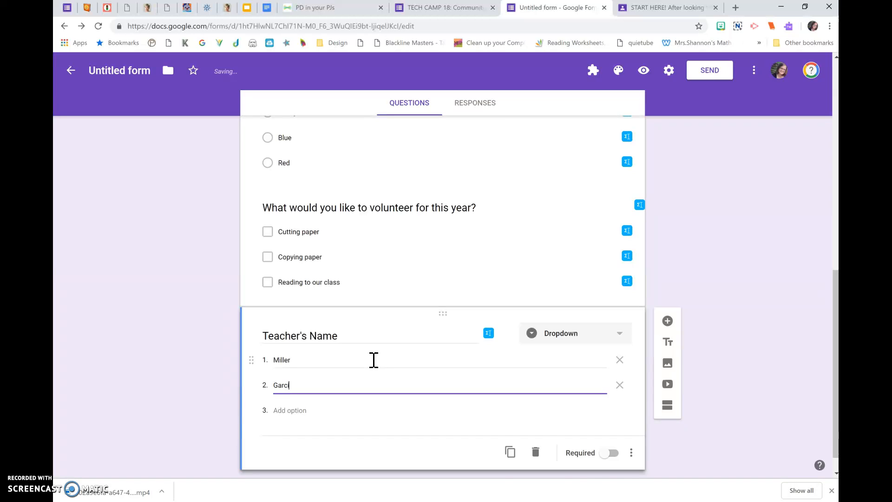
type("a")
key("Return")
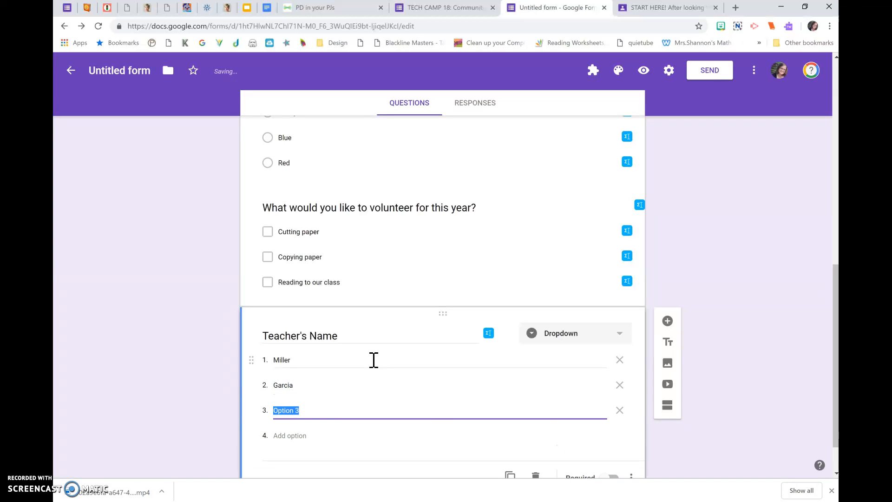
type("Smith")
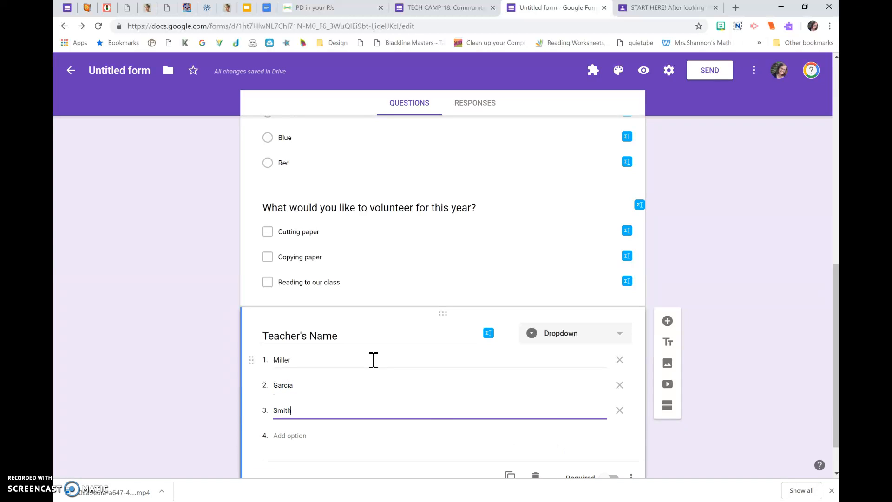
key("Return")
type("G")
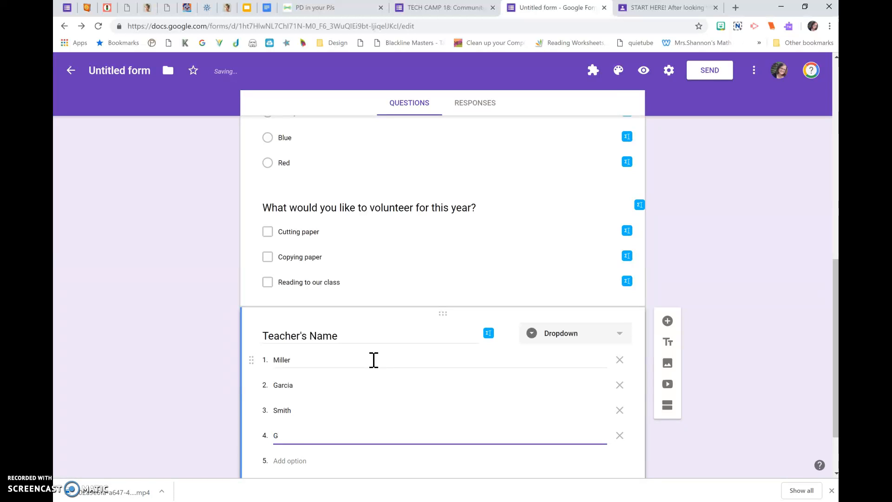
key("BackSpace")
type("Locklear")
key("Return")
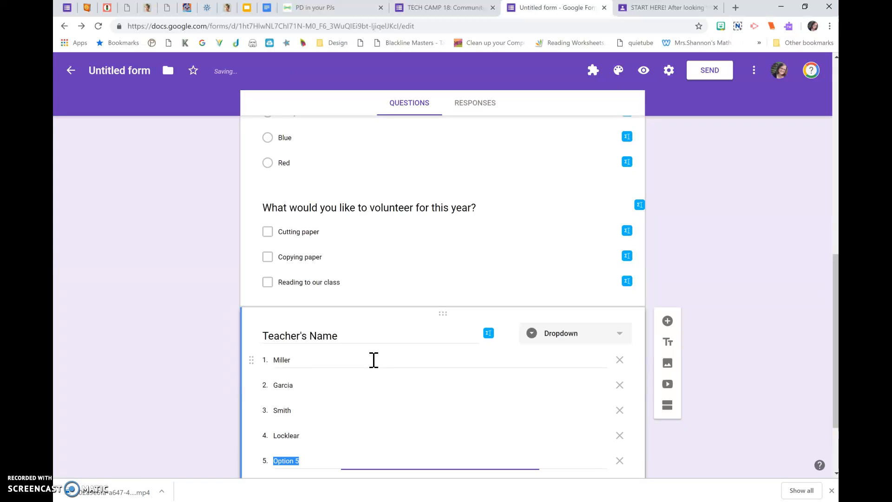
type("Timbe")
key("BackSpace")
type("ber")
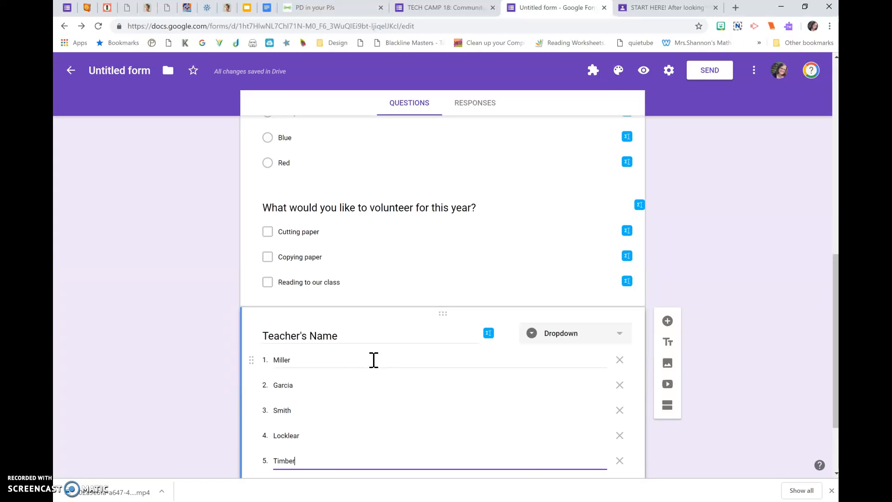
left_click(237, 378)
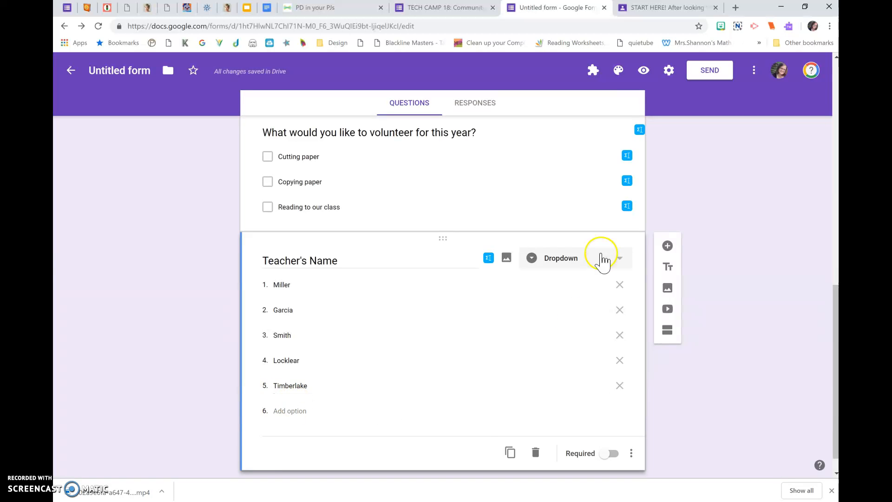
Add a File upload question titled "Upload your creation:" below the teacher question, accepting that respondents upload files to Drive.
left_click(668, 245)
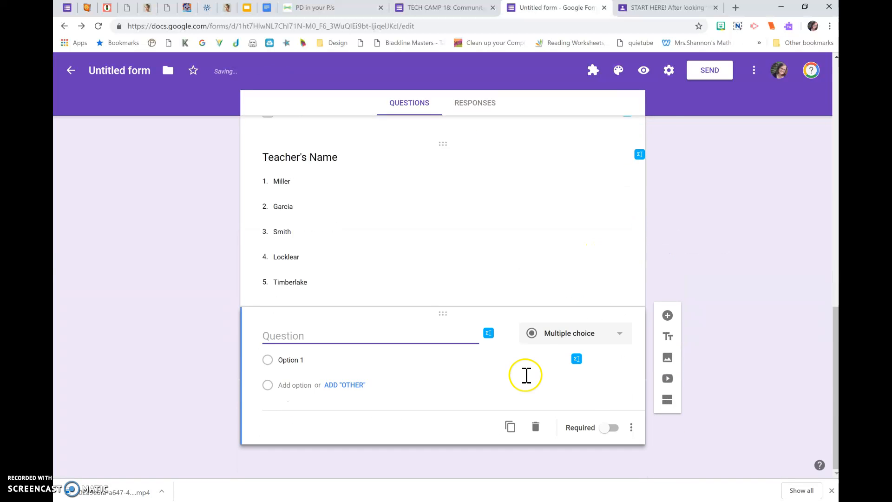
left_click(537, 340)
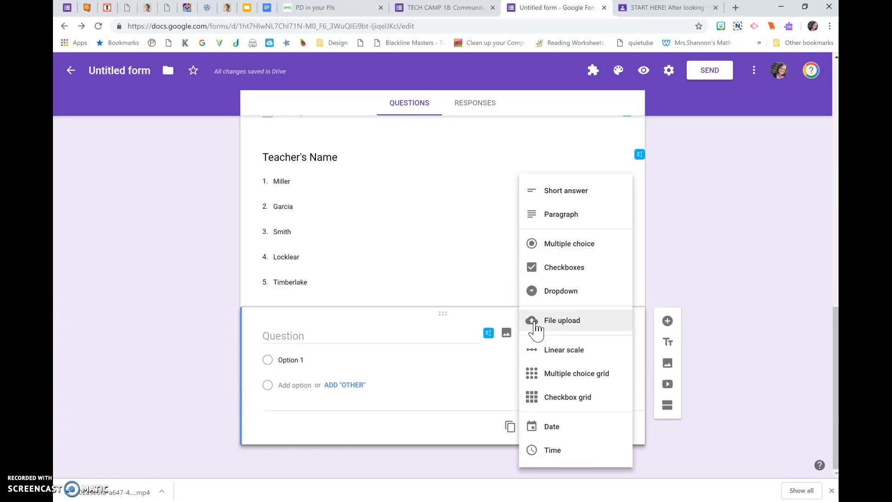
left_click(561, 324)
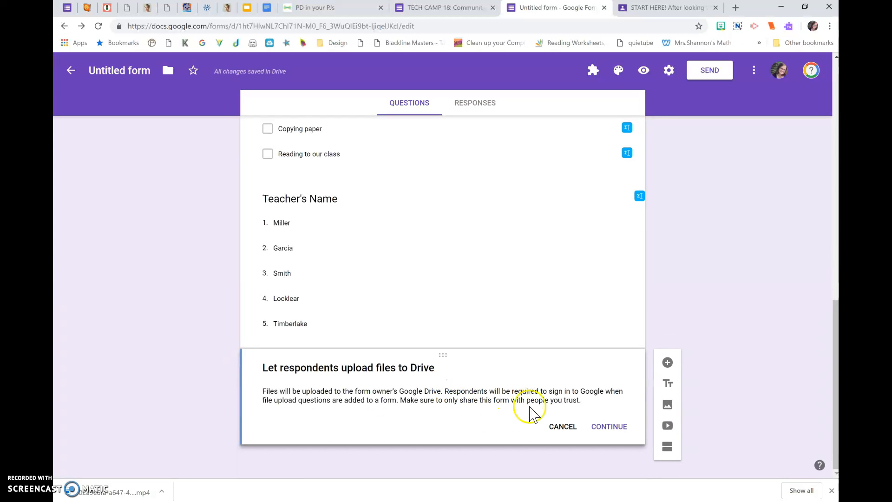
left_click(595, 425)
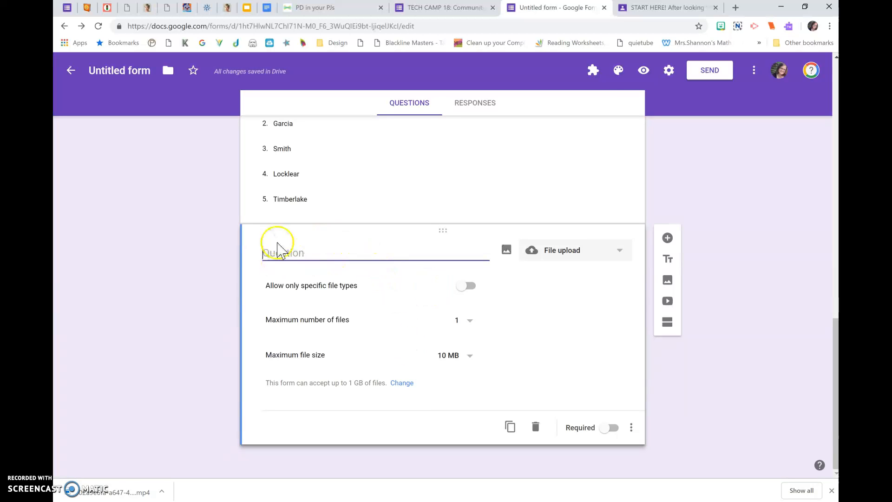
type("PLease u")
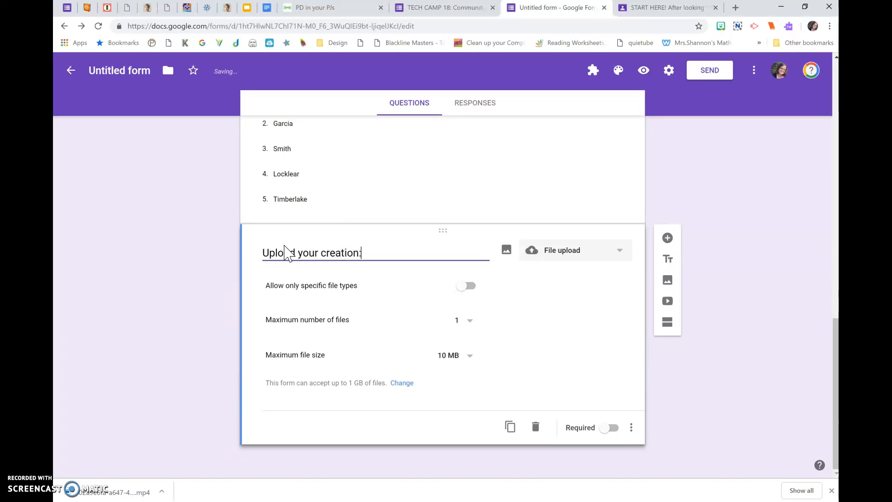
Add a Linear scale question titled "How did you feel about this course?" below the file upload question.
left_click(665, 236)
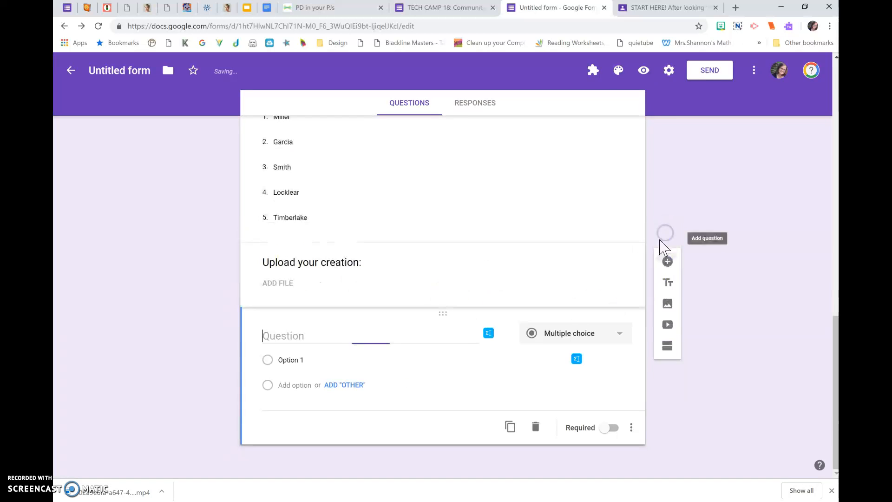
left_click(565, 336)
left_click(563, 352)
left_click(402, 337)
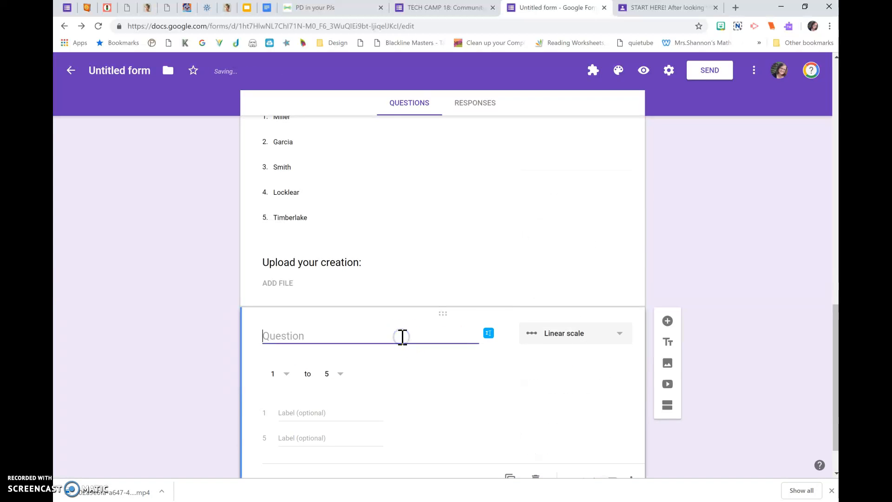
type("How did you feel about this course?")
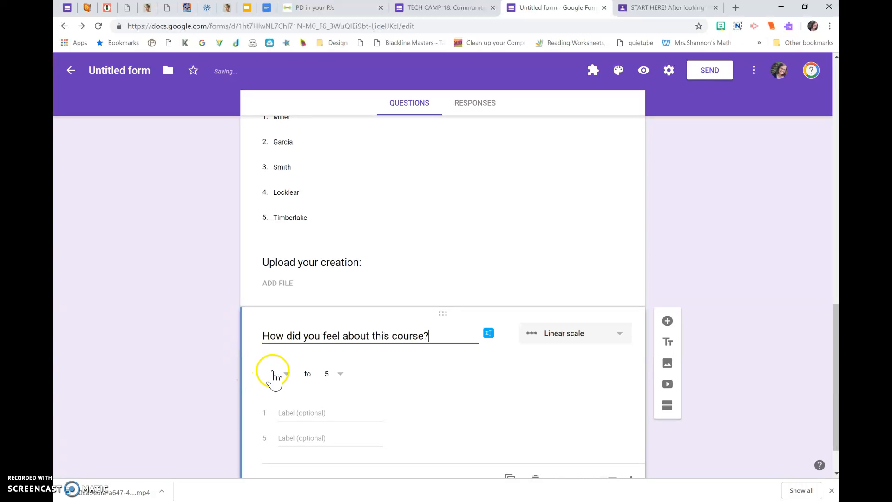
Set the scale's upper end to 5 and label 1 "It didn't like it at all." and 5 "It was the best thing ever!".
left_click(340, 375)
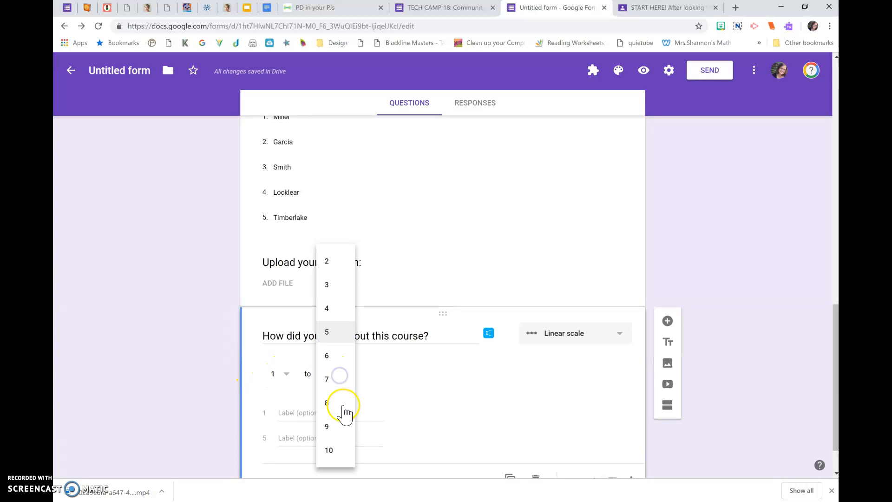
left_click(338, 335)
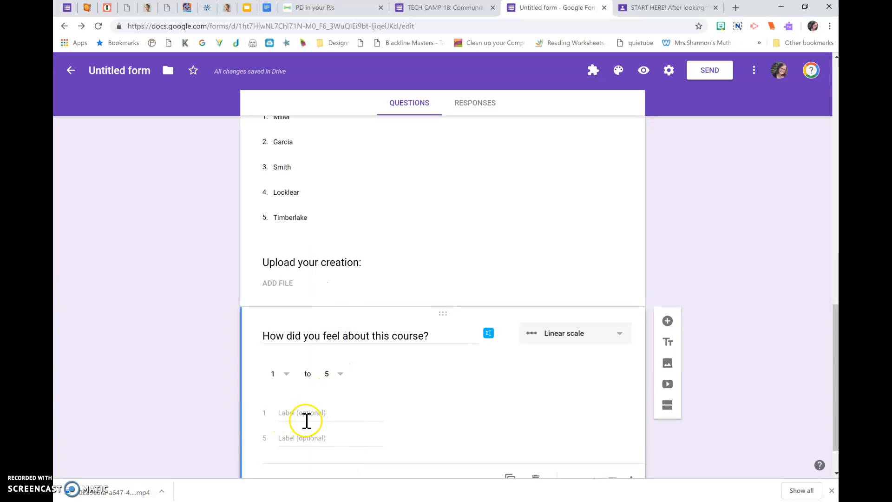
scroll(307, 421, "down", 2)
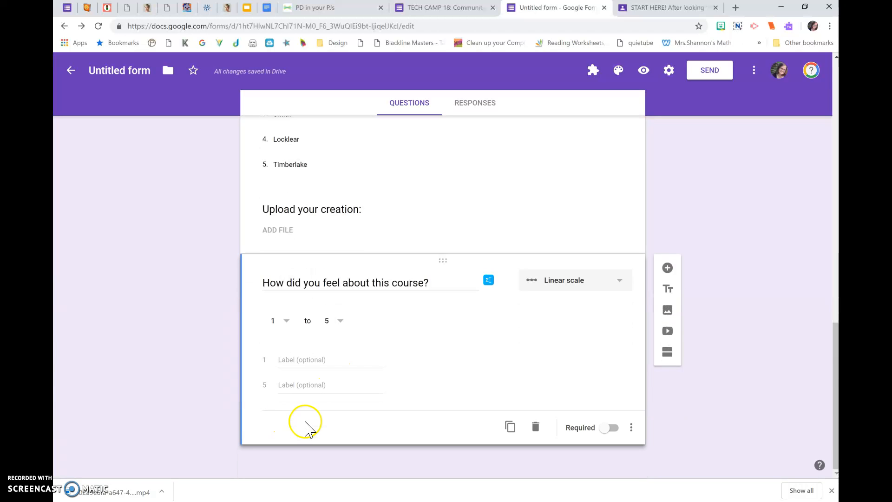
left_click(291, 359)
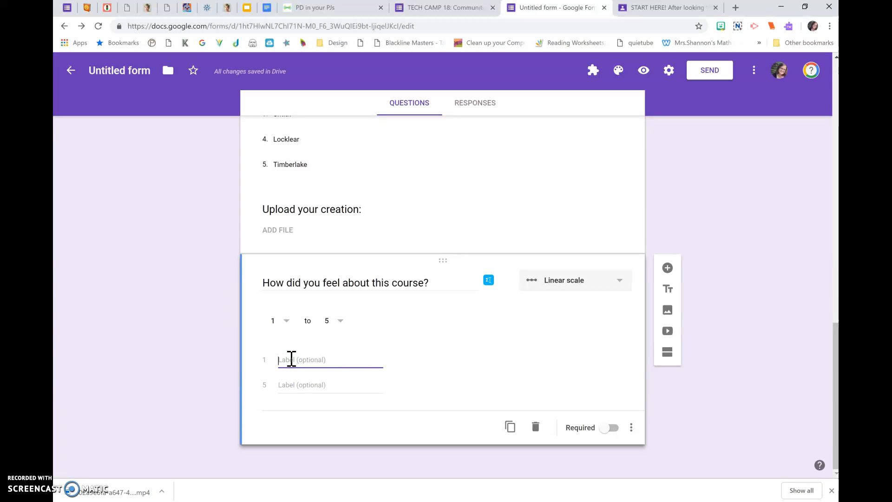
left_click(291, 359)
type("It didn't like it at all.")
left_click(288, 384)
type("It was the best thing e")
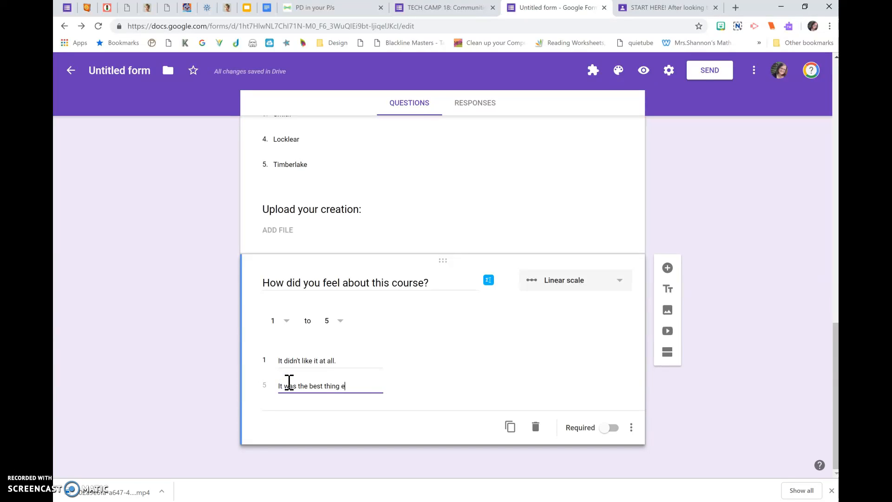
type("!")
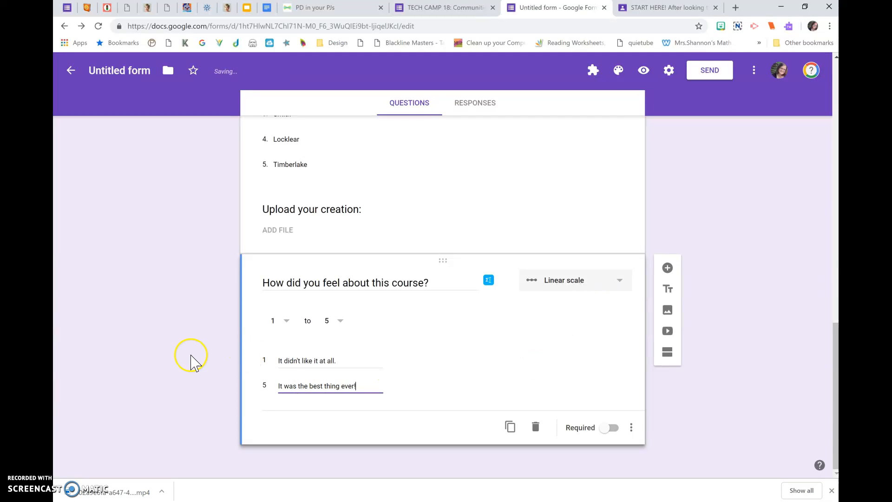
Add another question below the course rating scale and set its type to Multiple choice grid.
mouse_move(218, 74)
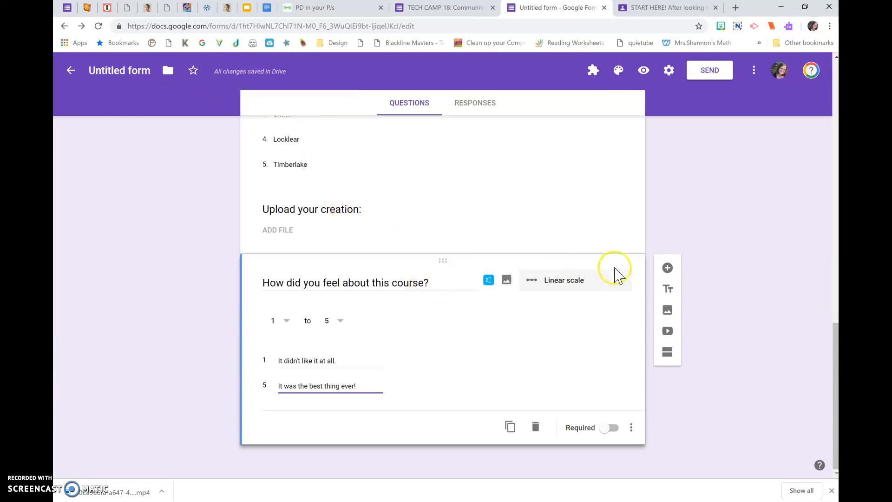
left_click(668, 267)
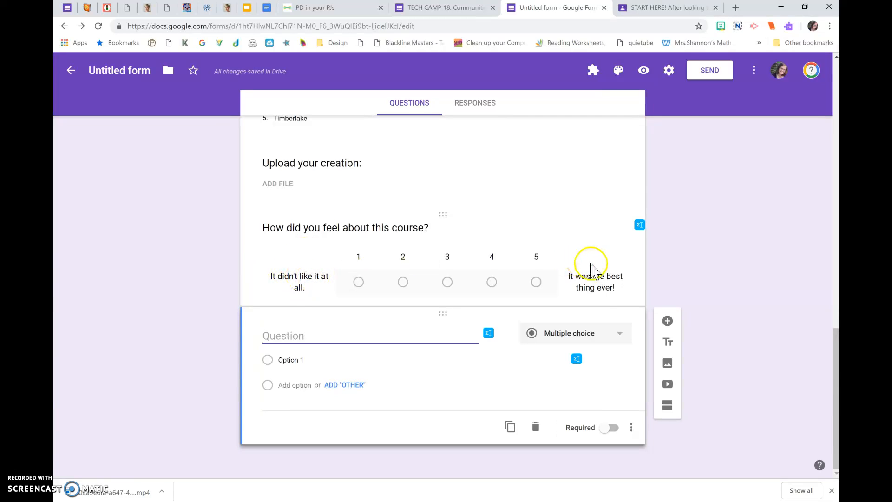
left_click(534, 341)
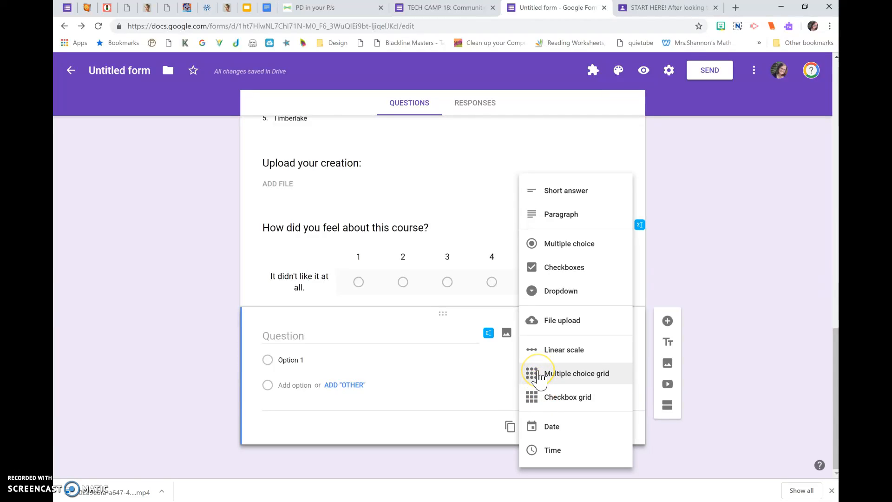
left_click(539, 374)
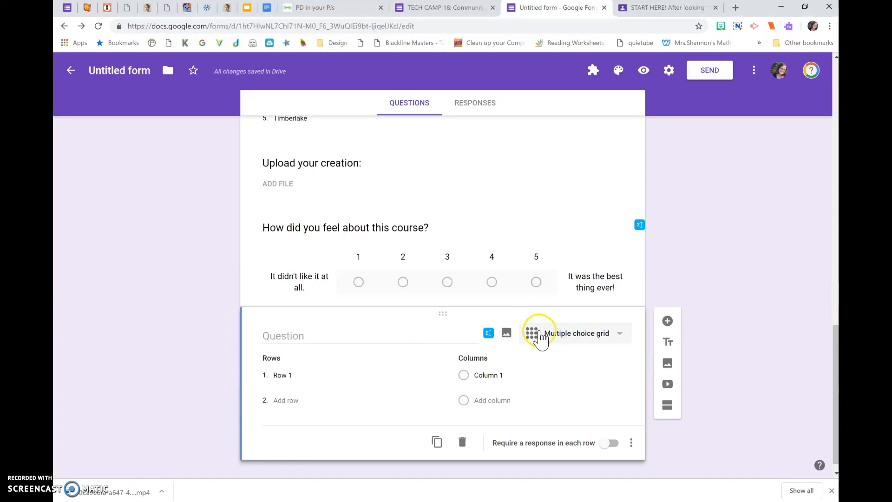
Add a Checkbox grid question titled "Conference Time:" below the untitled multiple choice grid.
left_click(668, 321)
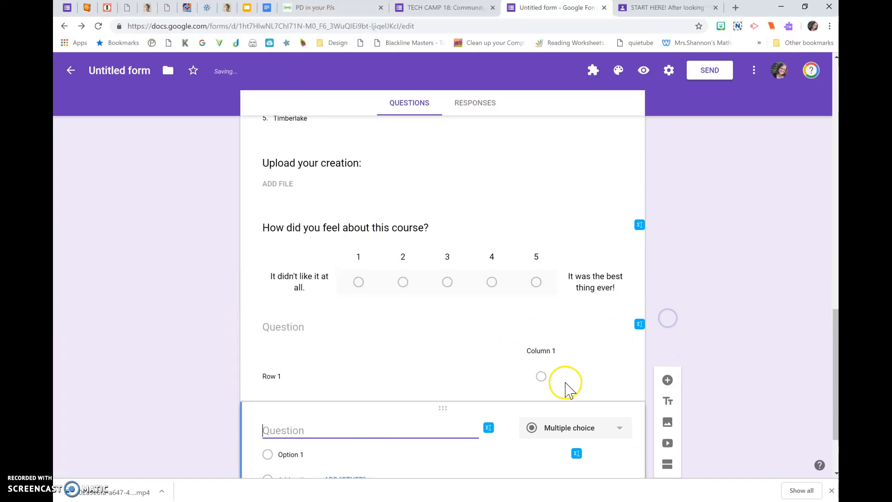
left_click(568, 428)
left_click(549, 396)
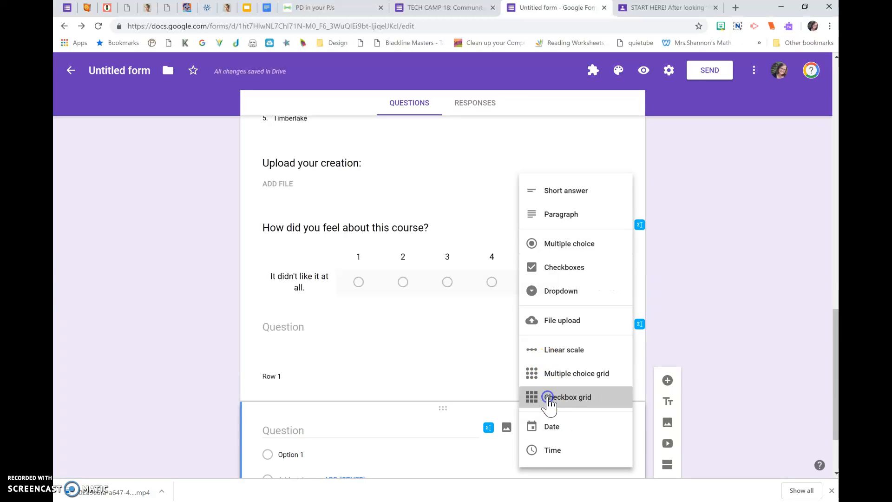
left_click(382, 322)
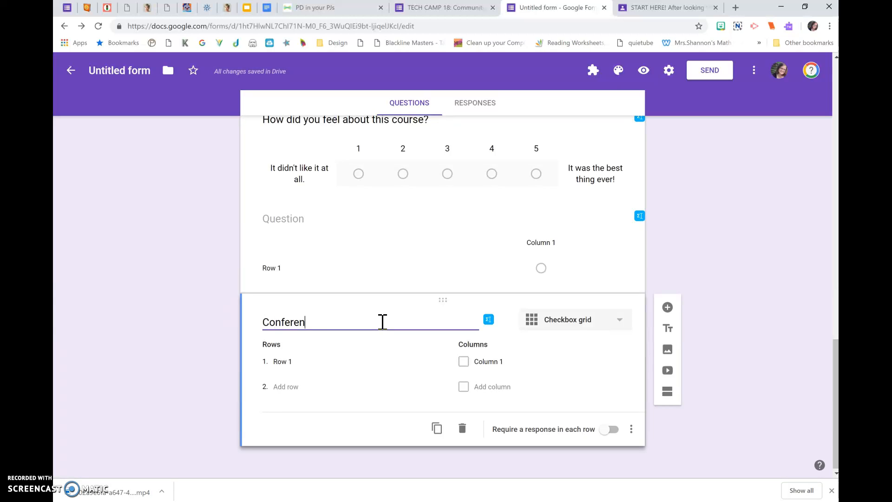
type(":")
Name the rows of the Conference Time grid Monday, Tuesday and Wednesday.
left_click(293, 361)
type("Monda")
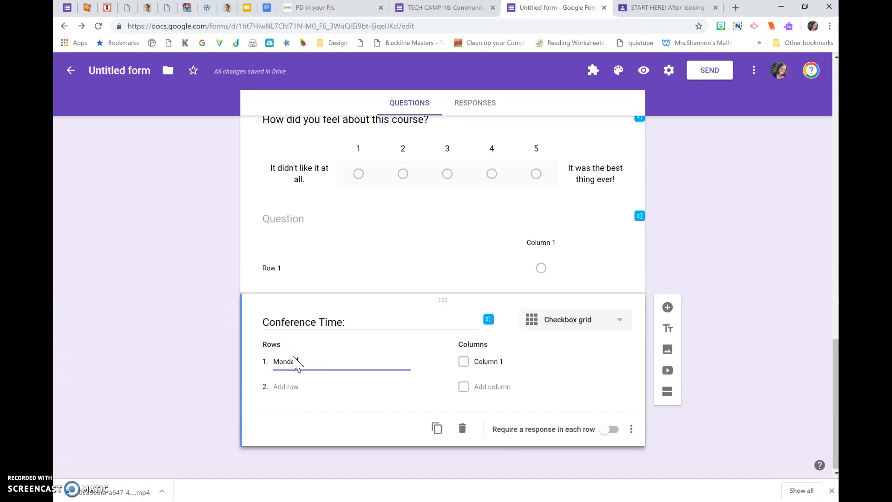
key("Return")
type("Tuesday")
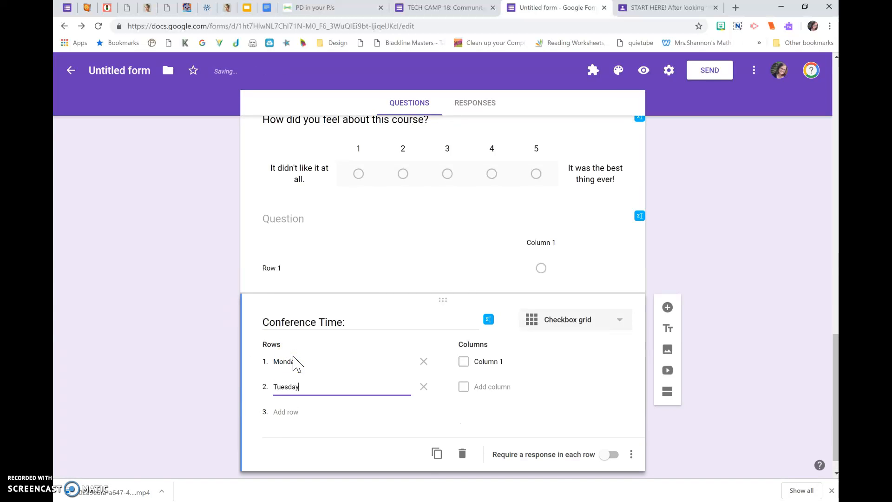
key("Return")
type("Wenday")
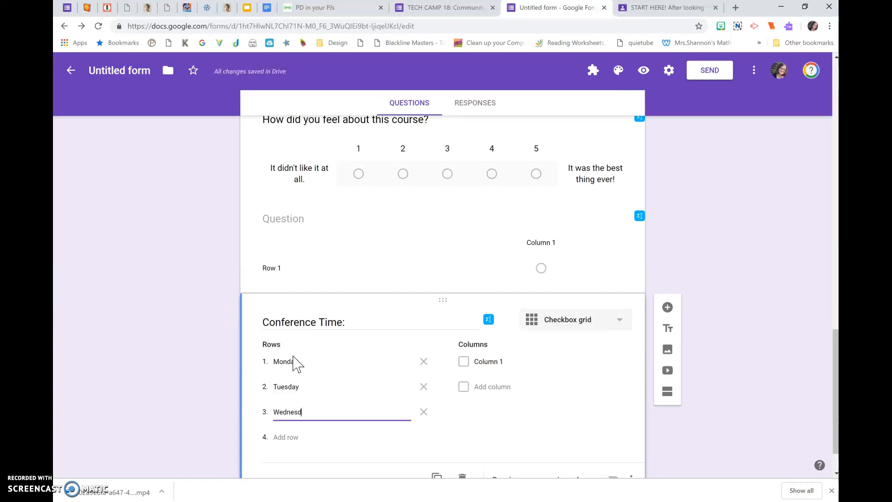
Give the Conference Time grid four columns: 12:15, 12:30, 12:45 and 1:00.
left_click(488, 361)
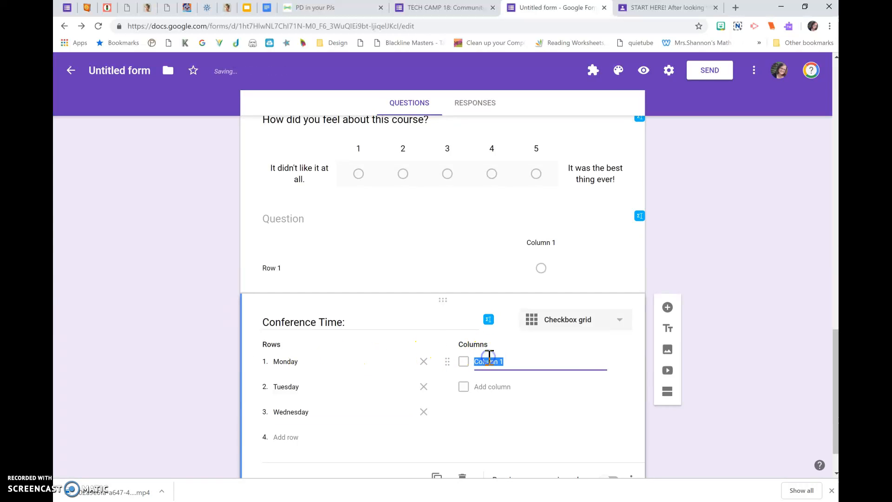
type("12:15")
key("Return")
type("12:30")
key("Return")
type("12")
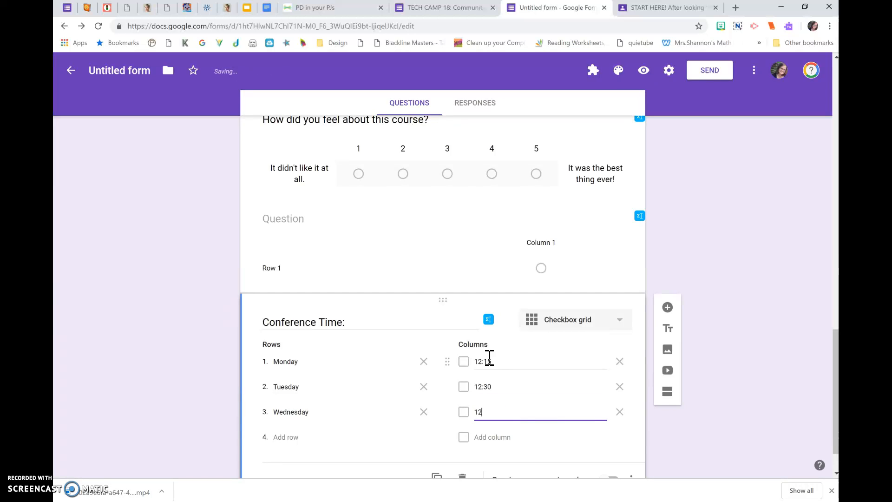
key("Return")
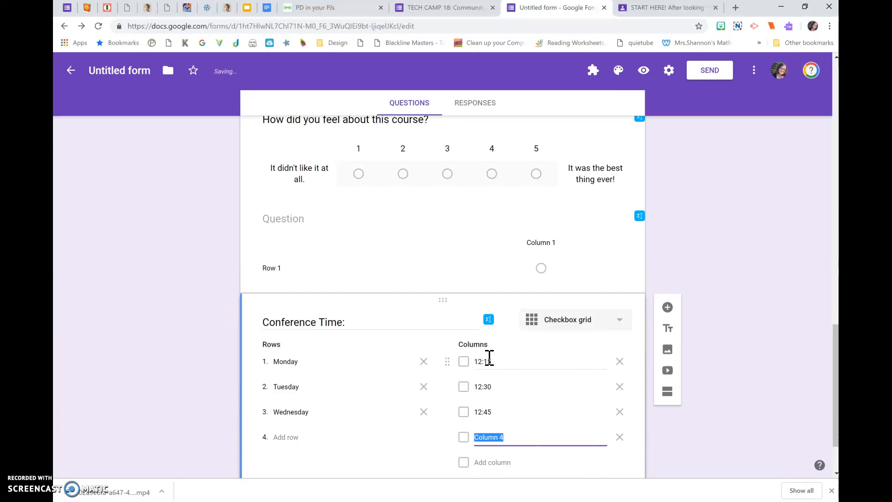
type("1:00")
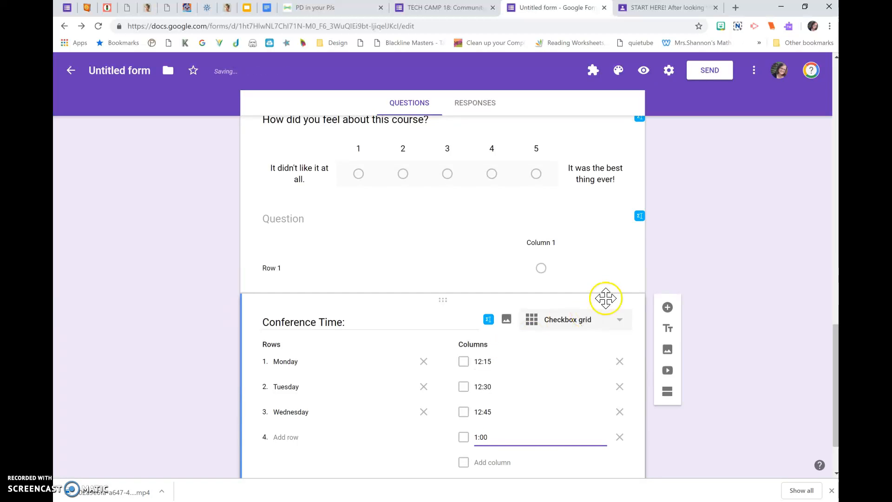
Title the multiple choice grid above the conference question "Job Desired:".
left_click(487, 268)
left_click(394, 224)
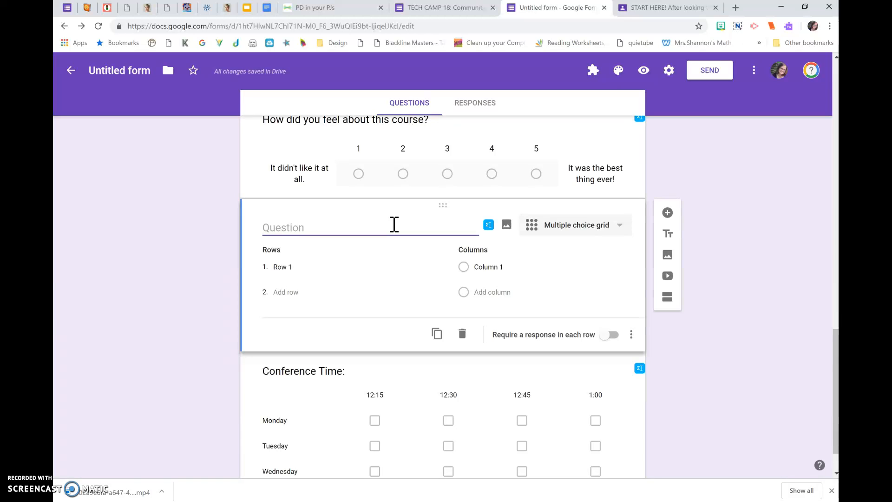
scroll(394, 360, "down", 2)
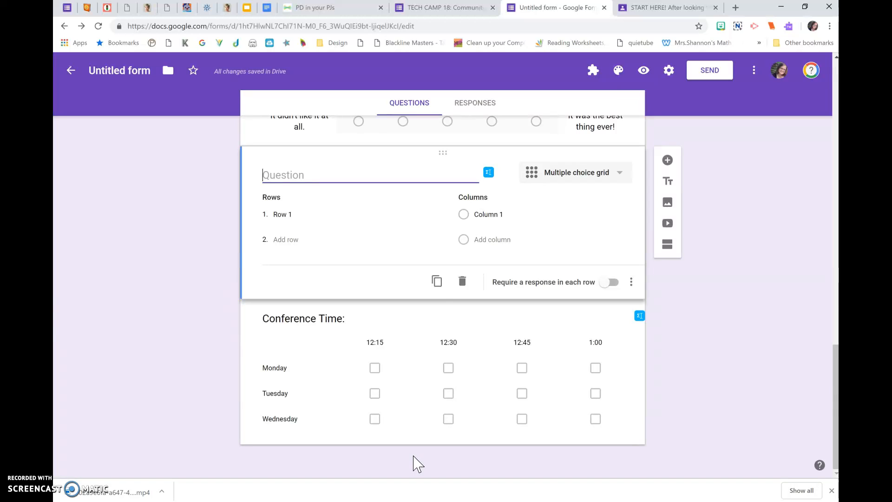
left_click(295, 176)
type("Job A")
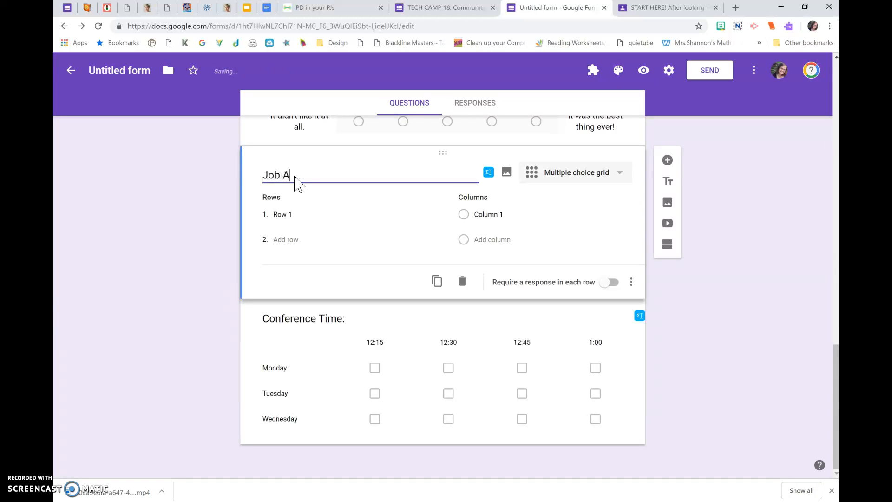
key("BackSpace")
key("BackSpace")
key("BackSpace")
key("BackSpace")
key("BackSpace")
key("BackSpace")
key("BackSpace")
key("BackSpace")
key("BackSpace")
key("BackSpace")
key("BackSpace")
key("BackSpace")
key("BackSpace")
type("Job Desired")
Name the rows of the Job Desired grid Line Leader, Electrician and Door Holder.
left_click(298, 214)
type("Line Leader")
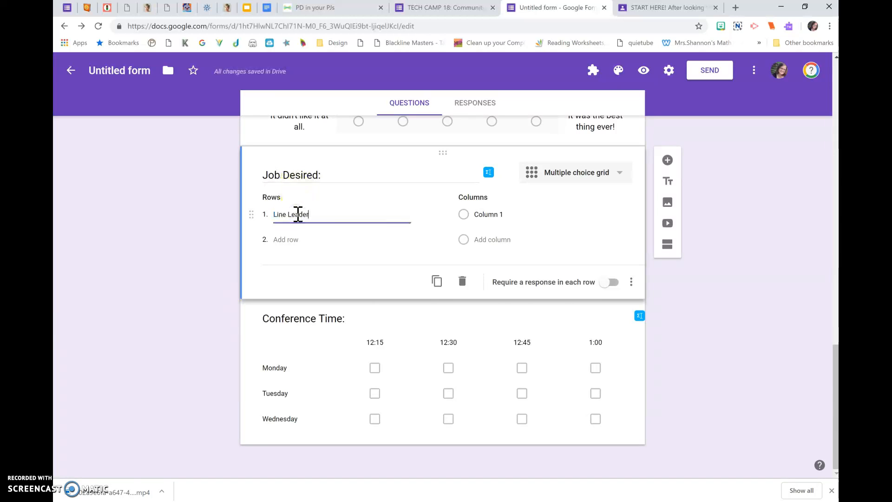
key("Return")
type("Electri")
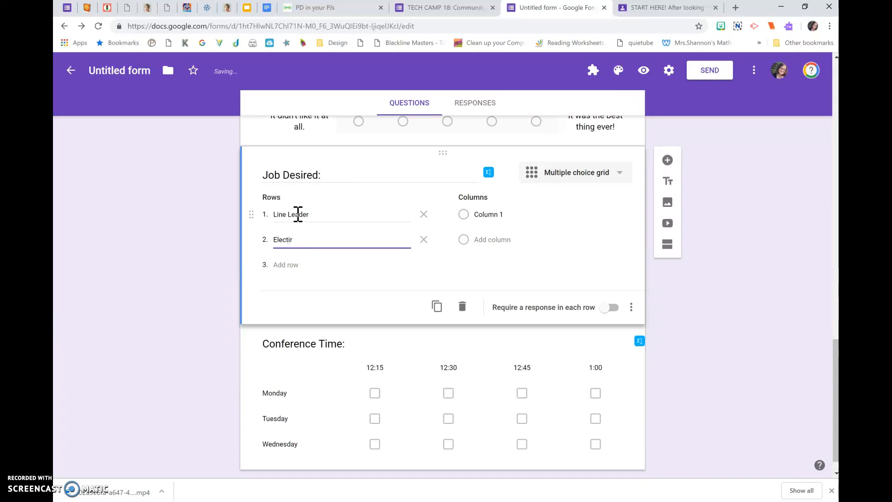
type("cian")
key("Return")
type("Do")
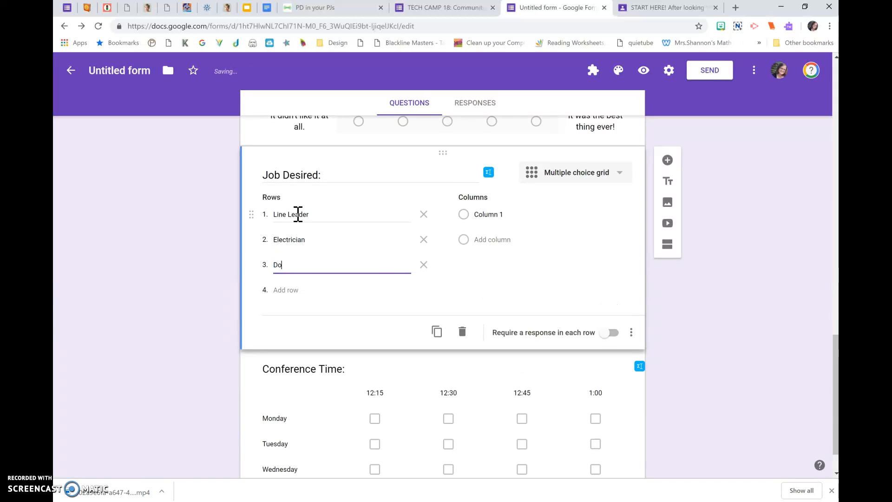
type("or HO")
key("BackSpace")
type("older")
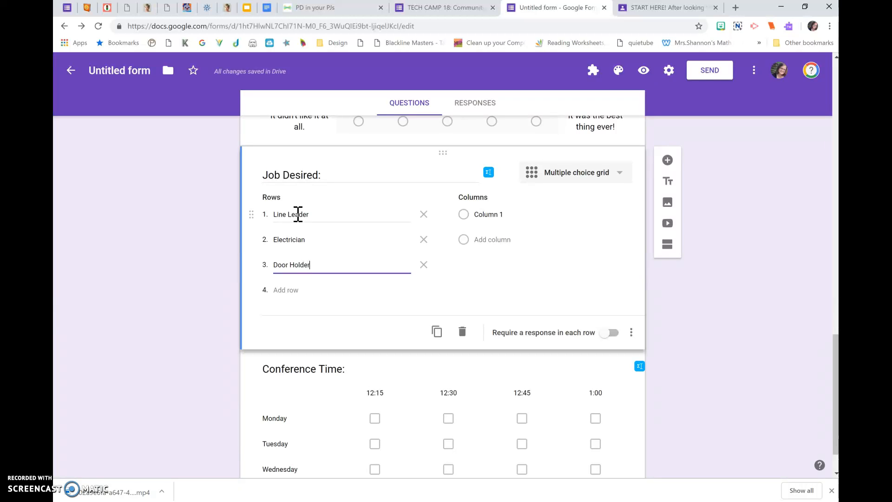
Give the Job Desired grid three columns: First Choice, 2nd Choice and 3rd Choice.
left_click(488, 215)
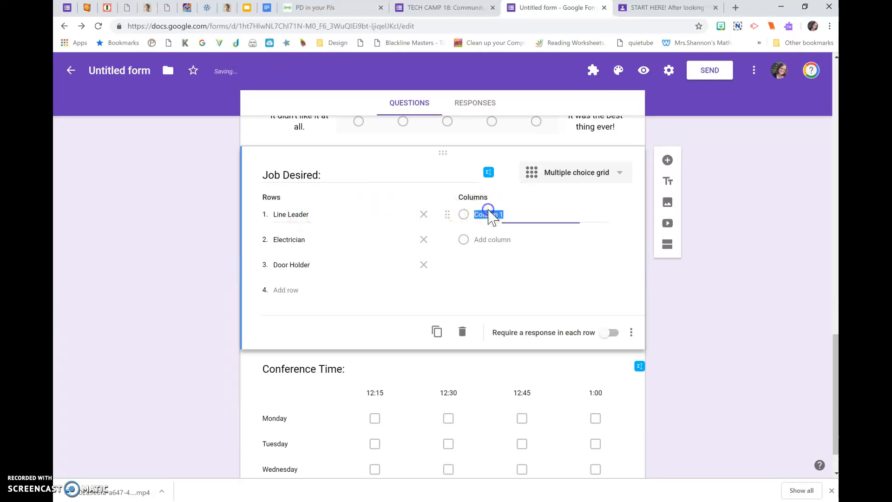
type("First Choice")
key("Return")
type("2n")
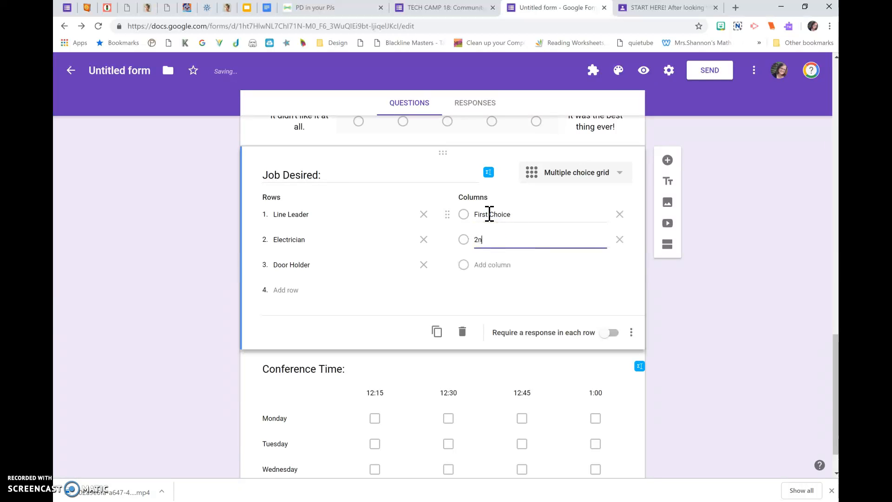
key("Return")
type("3rd Choice")
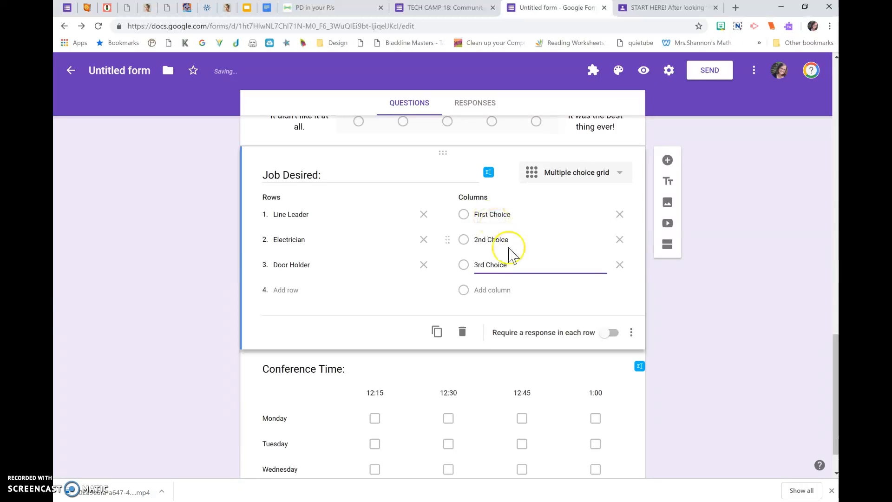
Add a question below the Conference Time grid and set its type to Date.
left_click(669, 377)
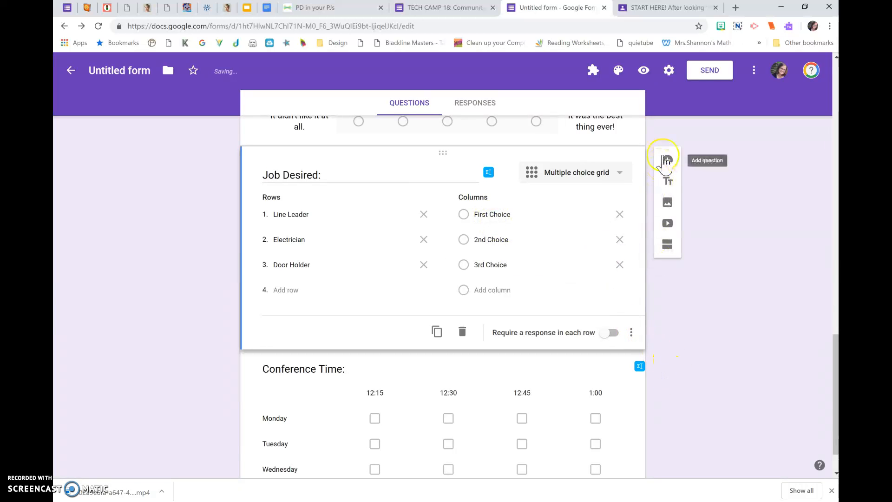
left_click(609, 394)
left_click(668, 303)
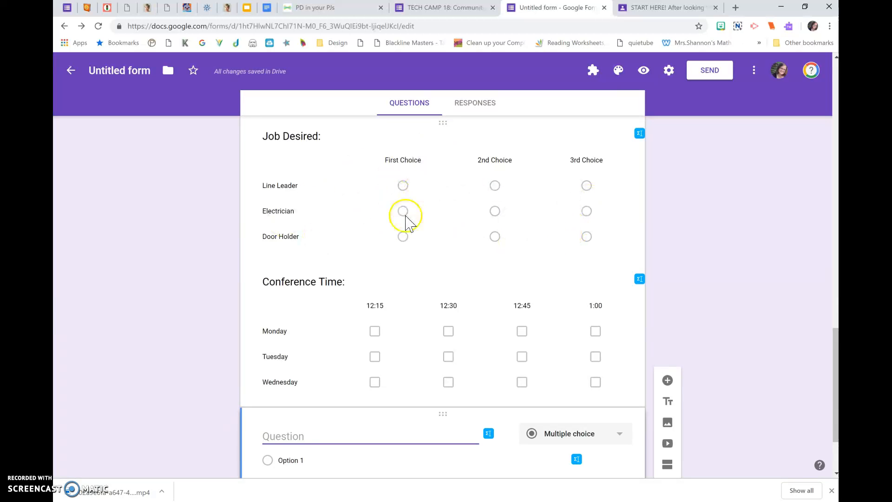
scroll(478, 297, "down", 2)
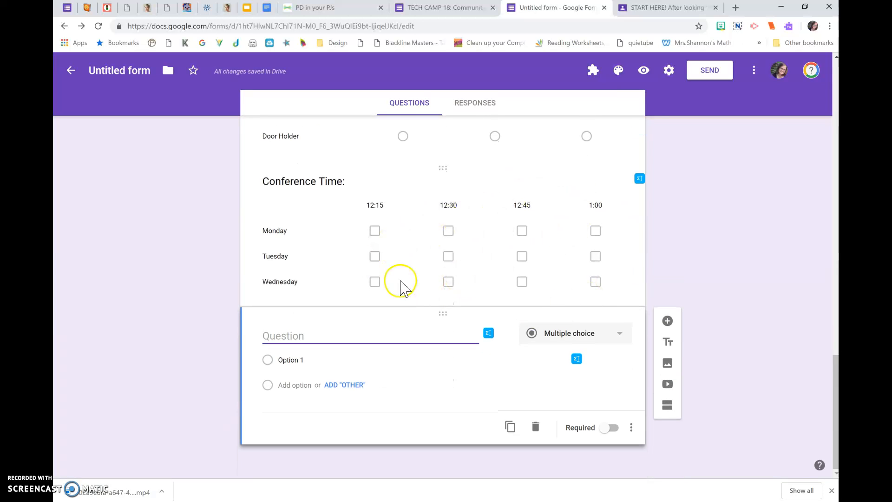
left_click(549, 337)
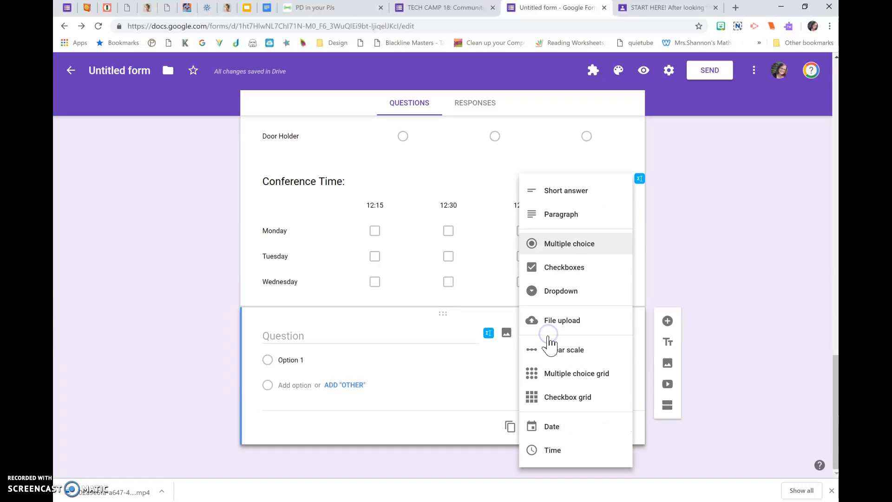
left_click(547, 435)
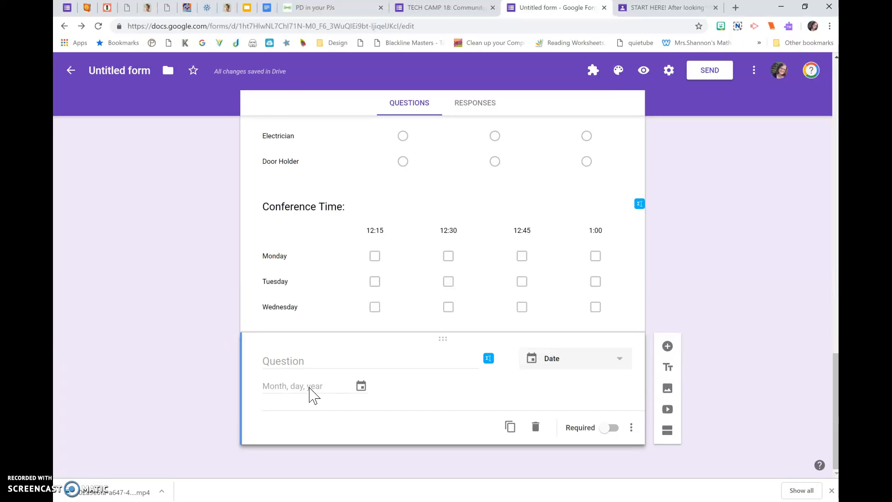
left_click(536, 362)
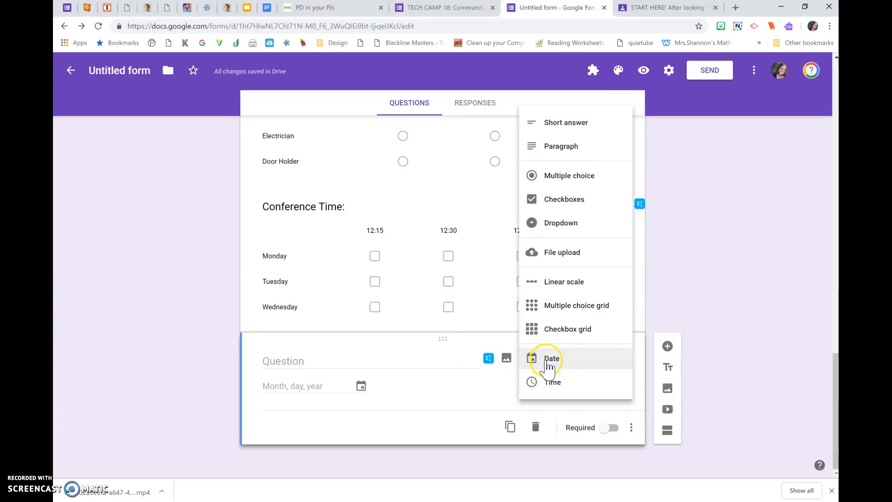
left_click(431, 361)
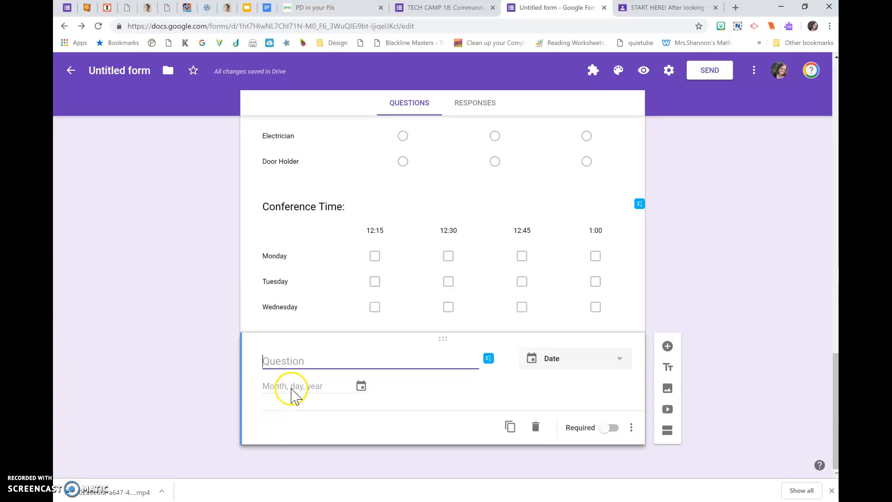
Include a time field in the new date question.
left_click(626, 426)
left_click(683, 453)
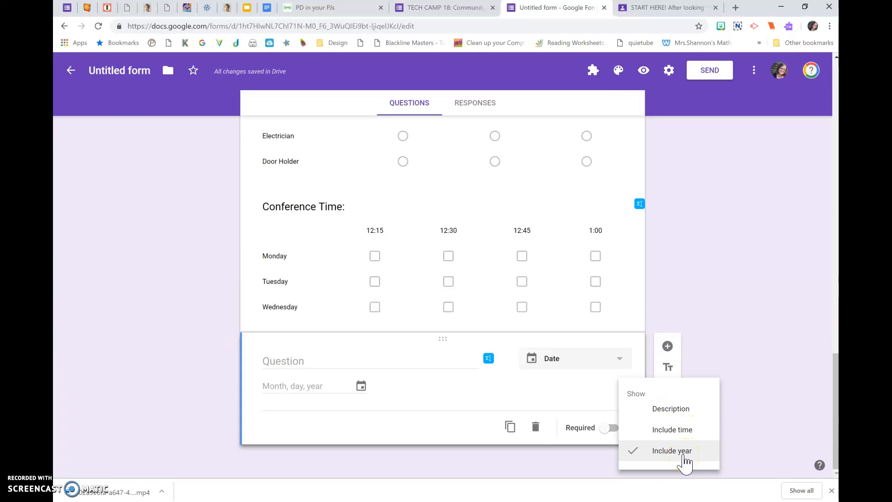
left_click(672, 430)
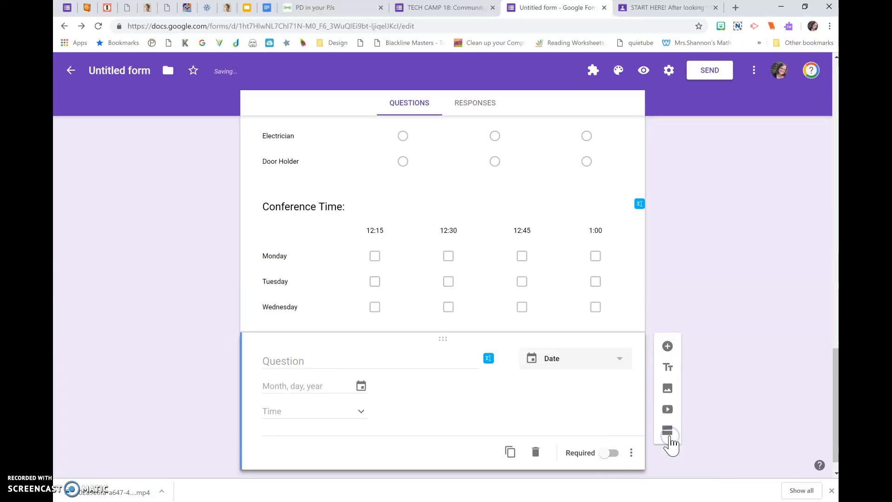
Title the date question "Birthdate:".
left_click(296, 360)
type("Birthday")
key("BackSpace")
left_click(300, 361)
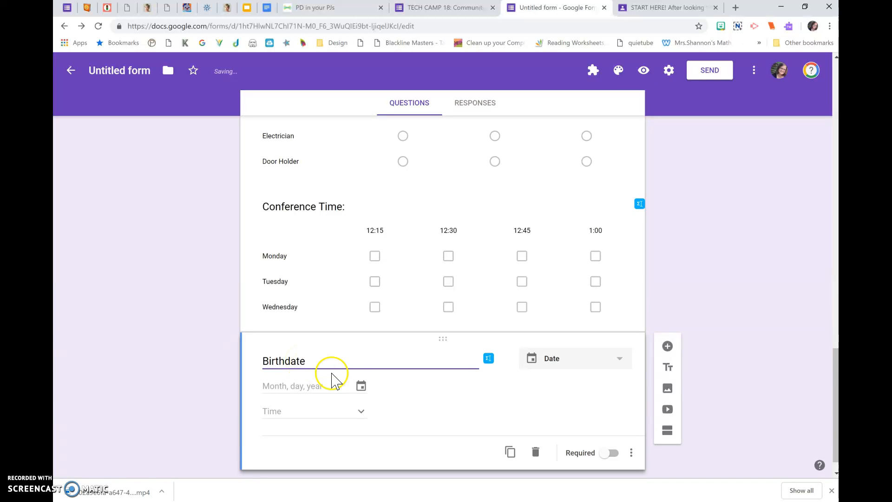
left_click(428, 409)
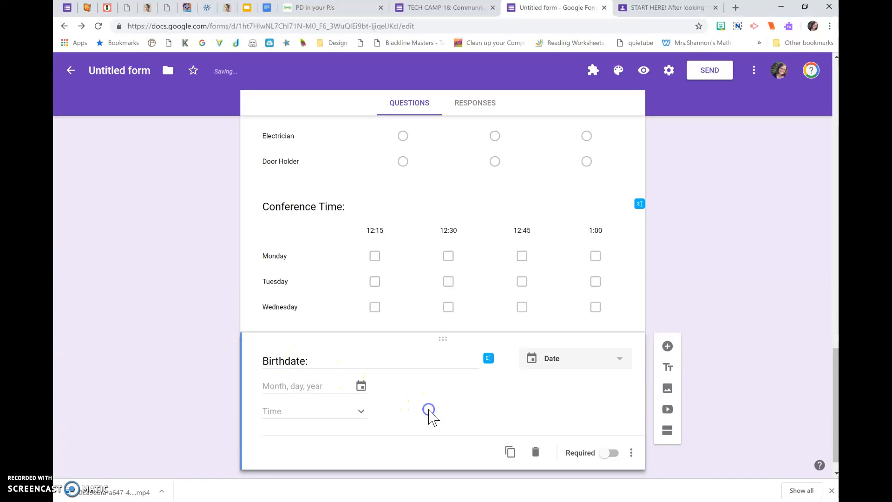
left_click(586, 359)
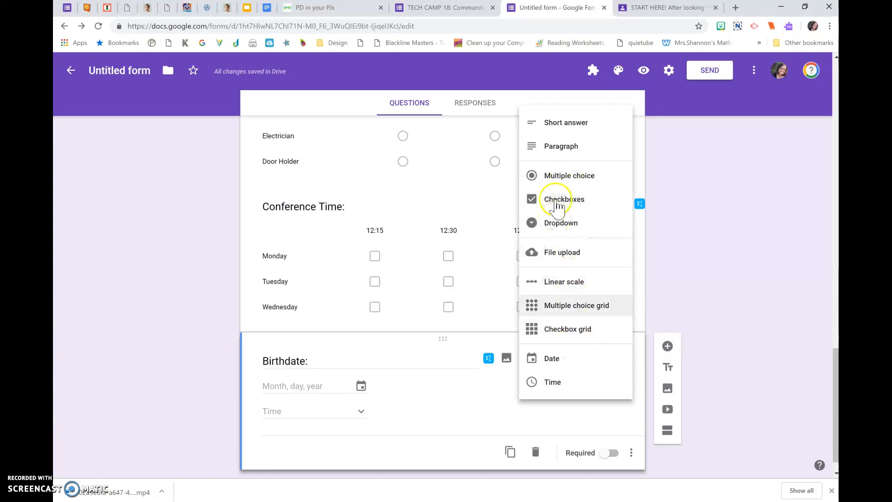
left_click(487, 388)
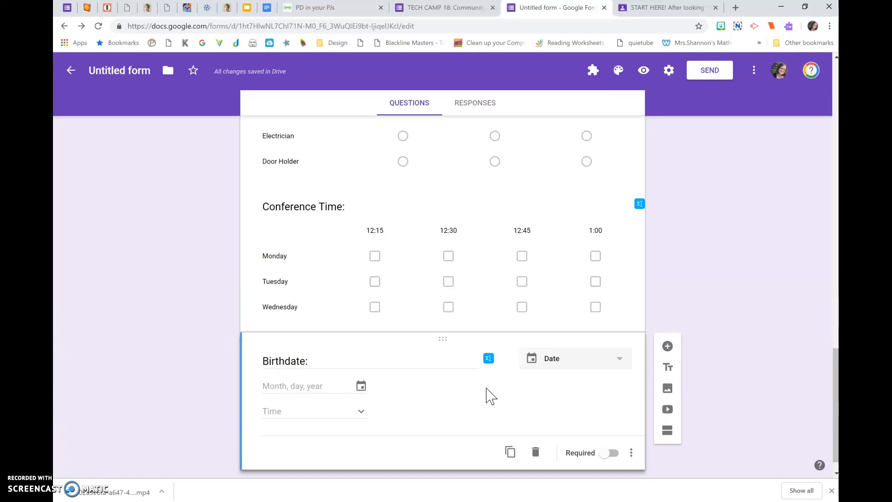
Replace the form's placeholder title with "Test Form".
scroll(491, 396, "up", 10)
scroll(488, 391, "up", 8)
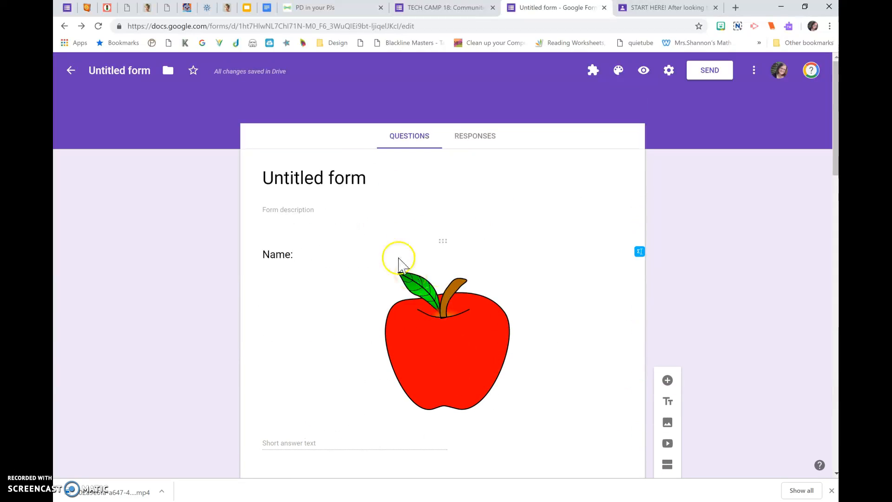
left_click(306, 179)
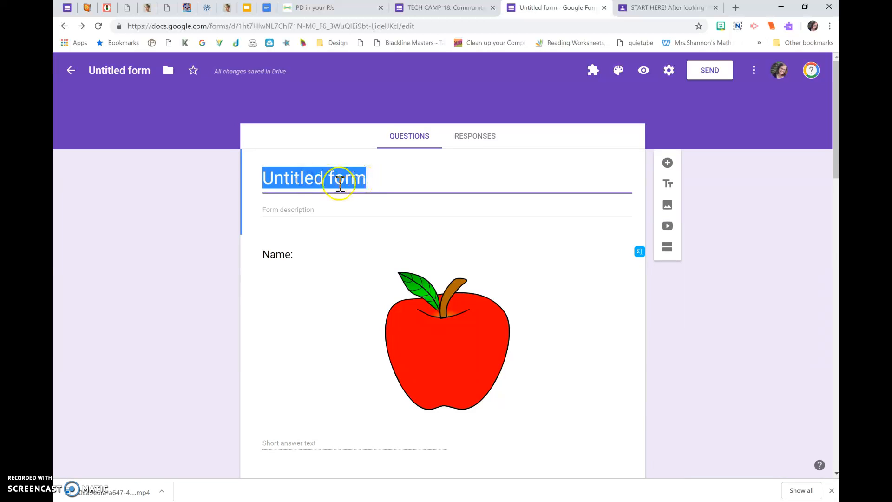
type("Test")
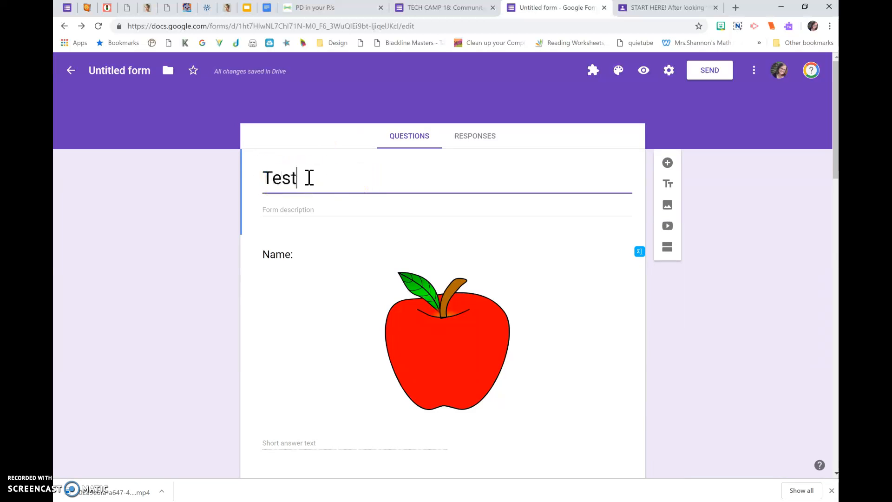
type(" Form")
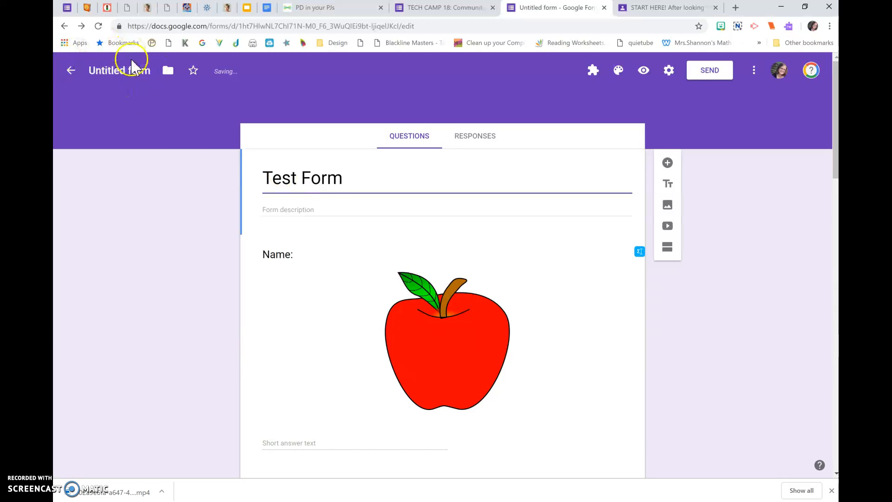
Name the form file "Test Form- 2018", keeping the title displayed on the form itself as "Test Form".
left_click(114, 70)
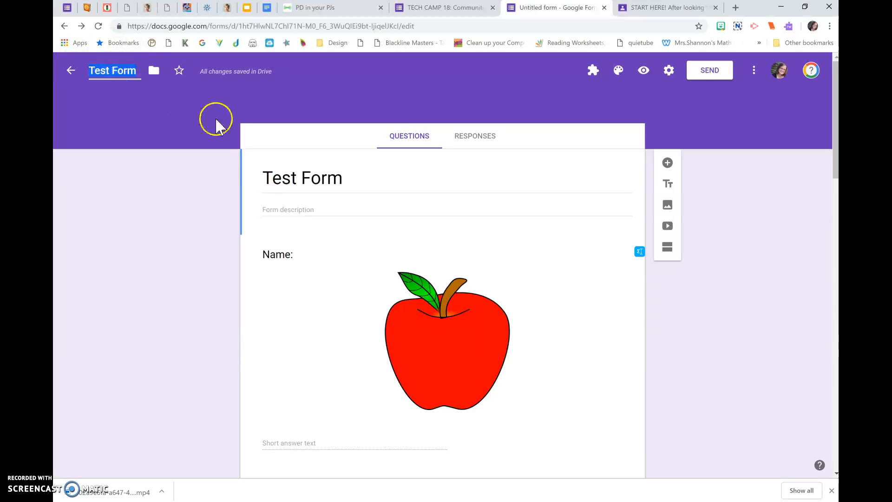
left_click(153, 113)
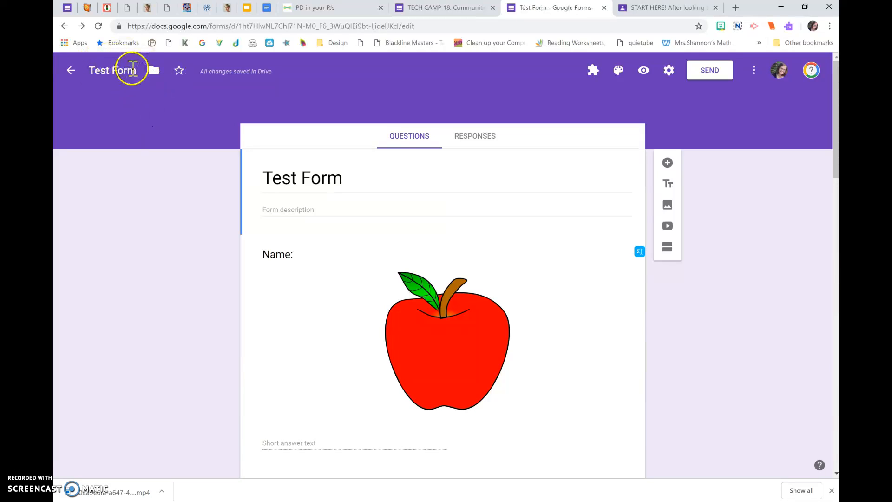
left_click(136, 73)
type("- 2018")
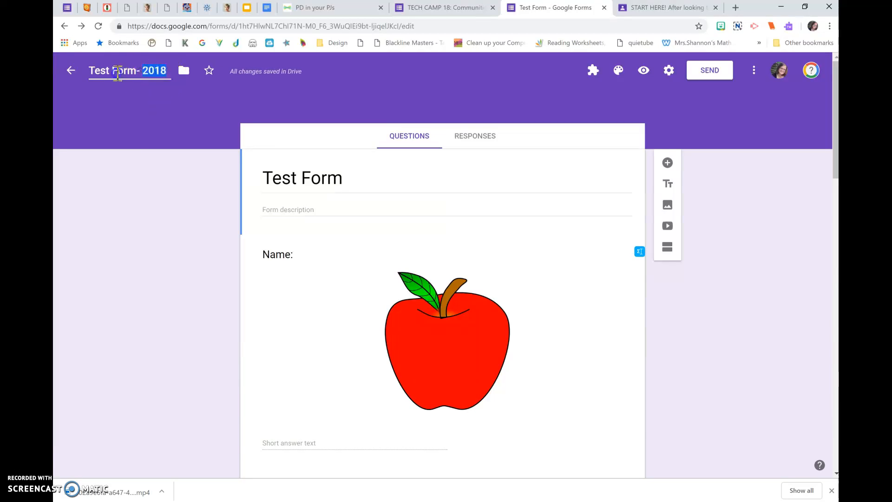
left_click(138, 103)
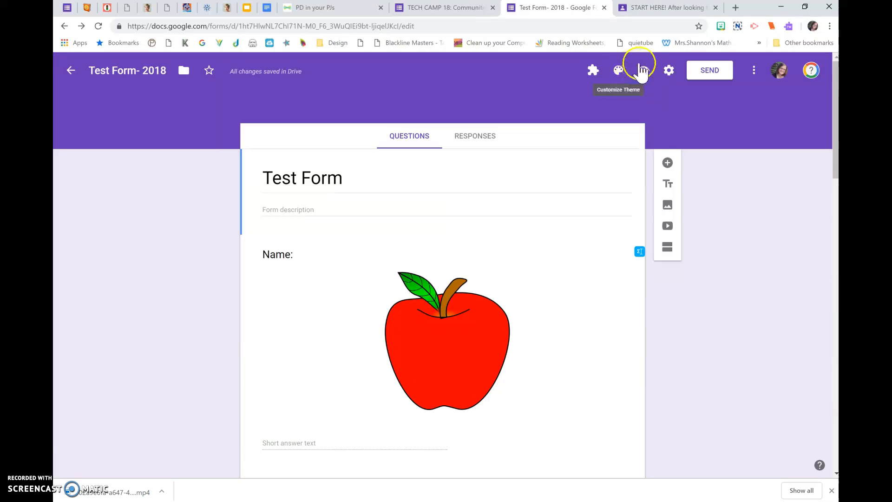
Open the form preview and review its questions from Name down to the Job Desired grid.
left_click(643, 69)
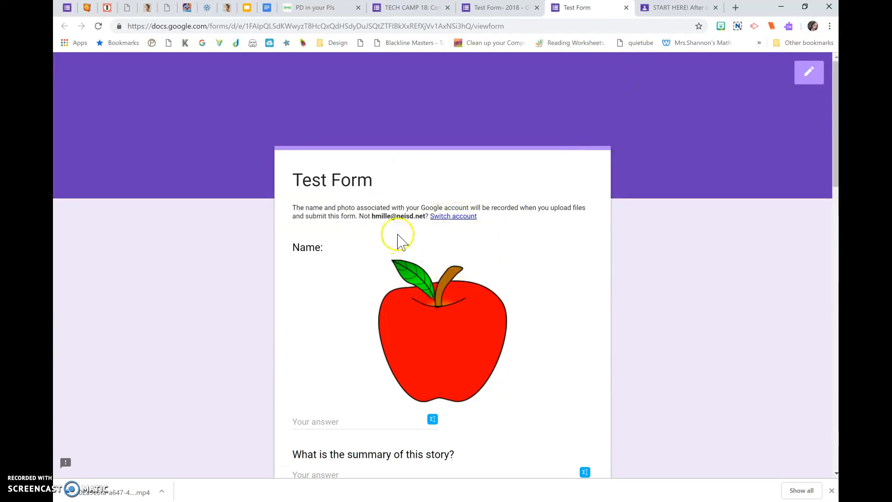
scroll(329, 284, "down", 3)
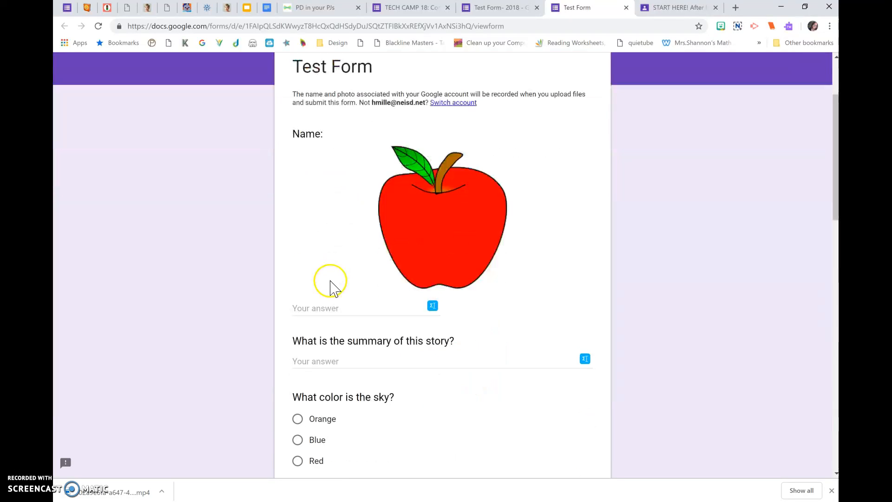
scroll(414, 197, "down", 2)
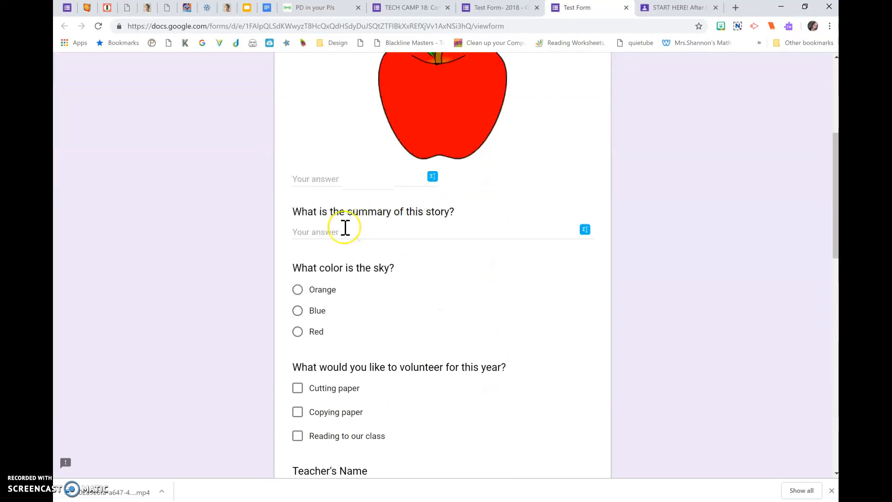
scroll(412, 227, "down", 3)
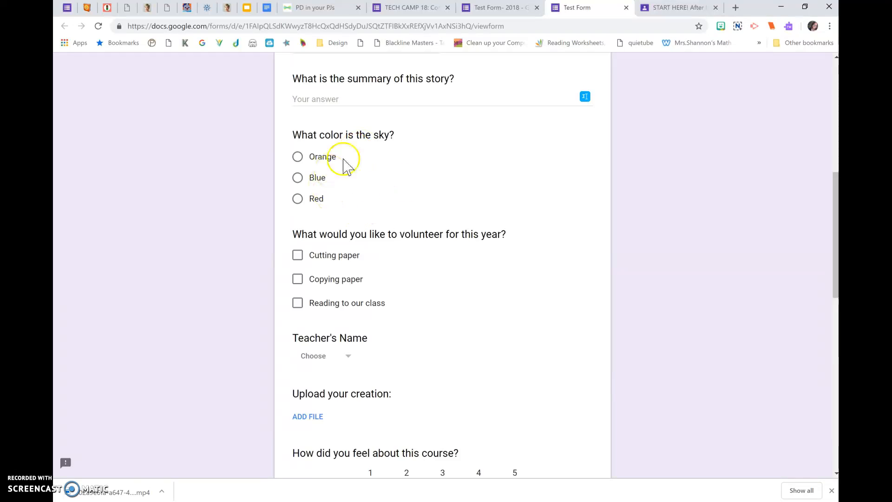
scroll(374, 251, "down", 3)
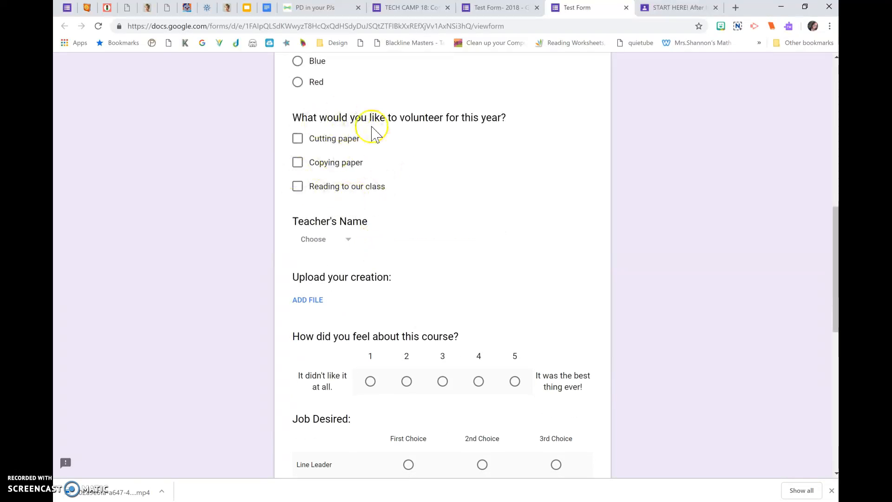
scroll(326, 255, "down", 2)
scroll(326, 195, "down", 2)
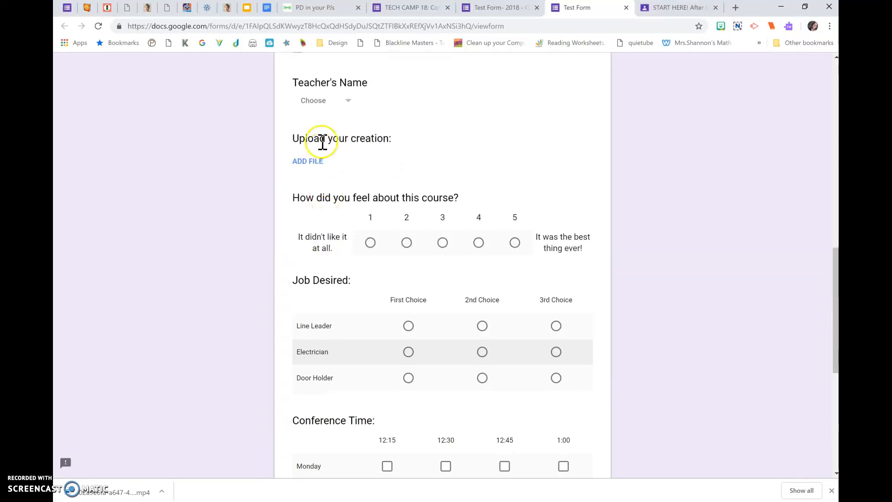
Check the choices offered by the Teacher's Name dropdown in the preview without selecting one.
scroll(321, 135, "up", 1)
left_click(325, 122)
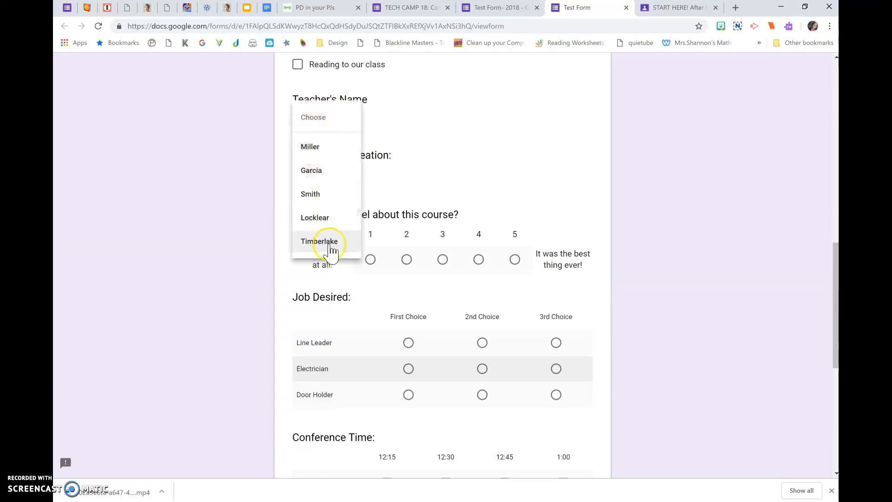
scroll(329, 152, "up", 1)
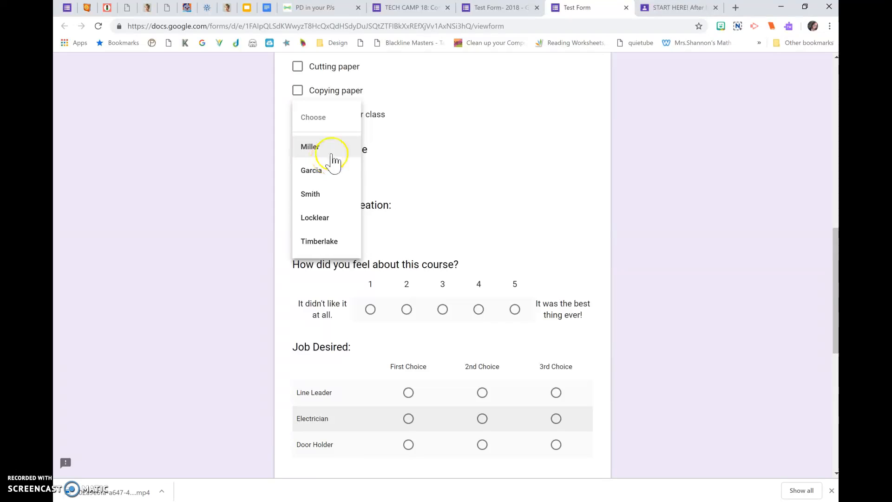
left_click(382, 170)
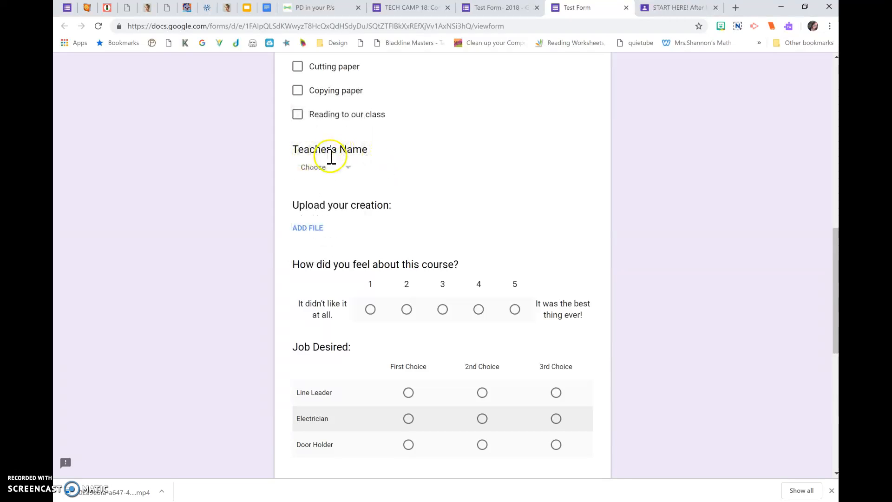
Answer the Job Desired grid with Line Leader as First Choice, Electrician as 2nd Choice and Door Holder as 3rd Choice.
scroll(323, 194, "down", 2)
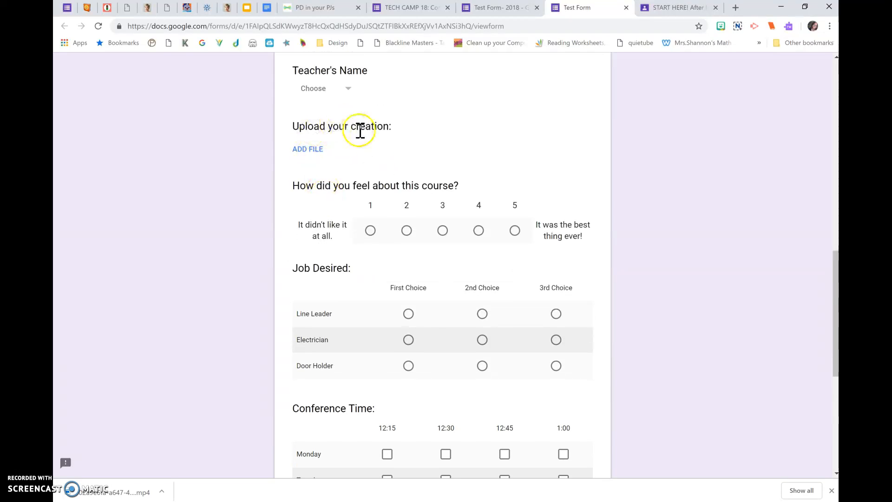
scroll(367, 209, "down", 1)
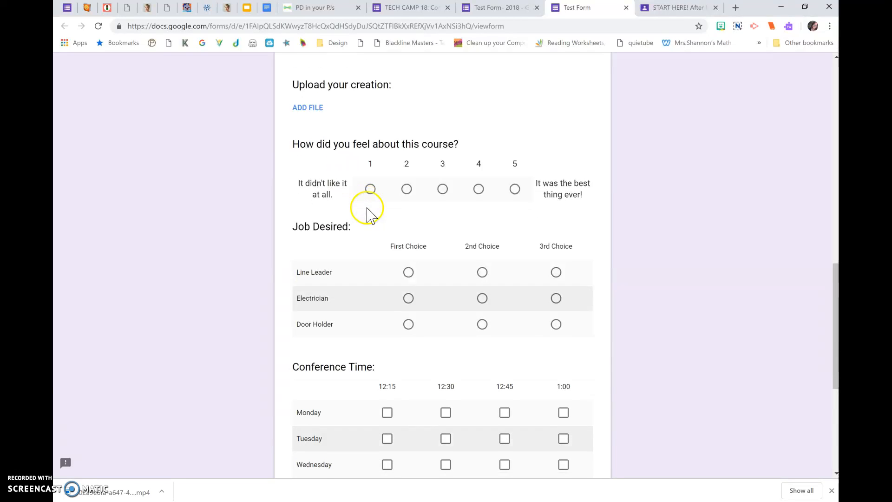
scroll(392, 204, "down", 2)
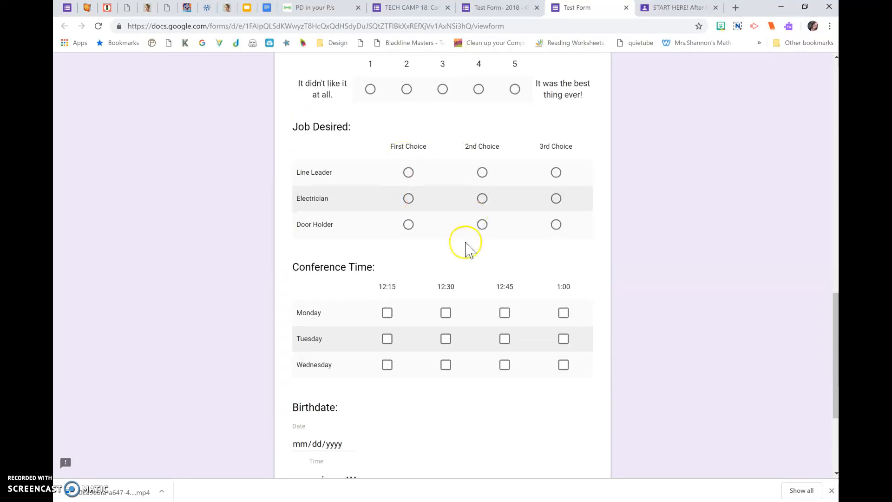
left_click(408, 173)
right_click(409, 174)
left_click(403, 163)
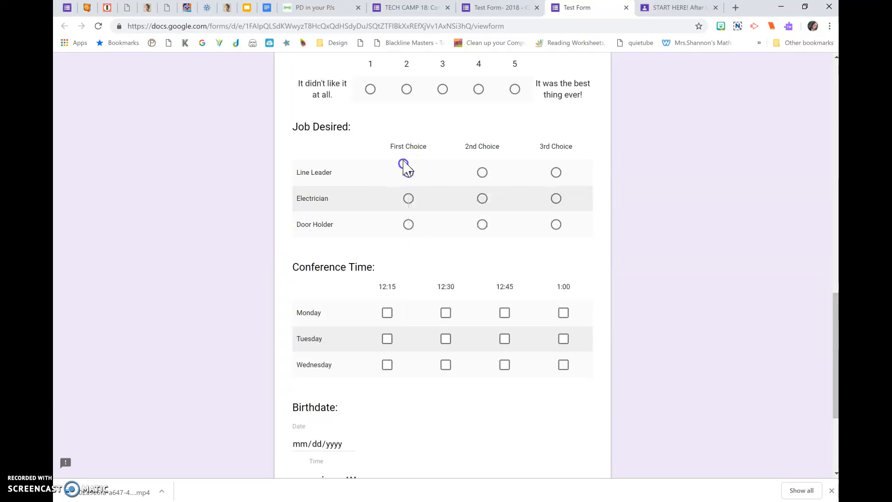
left_click(409, 199)
left_click(409, 225)
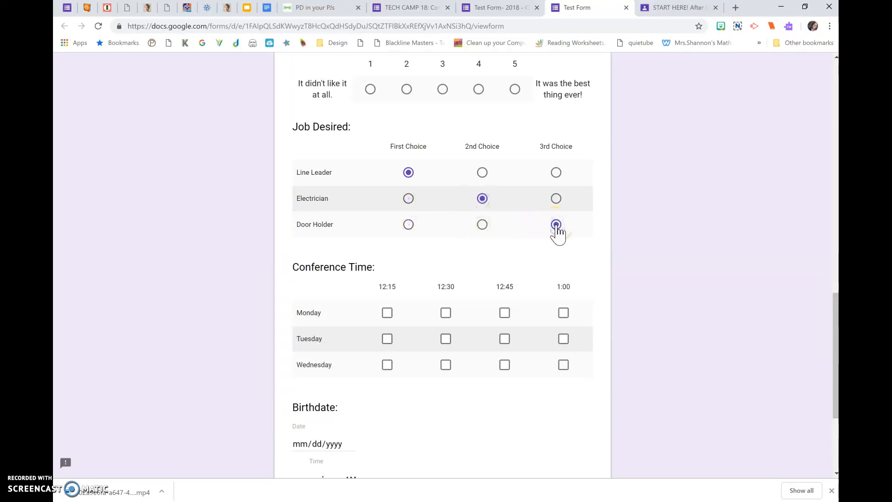
left_click(483, 172)
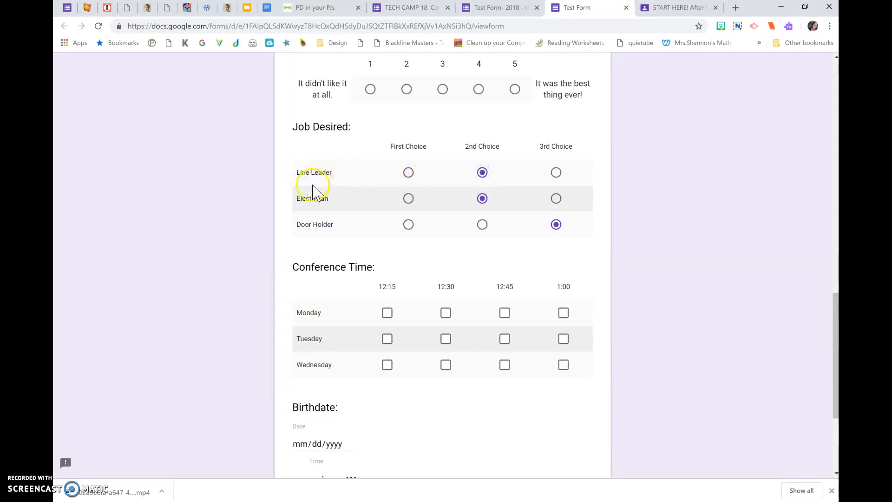
left_click(409, 172)
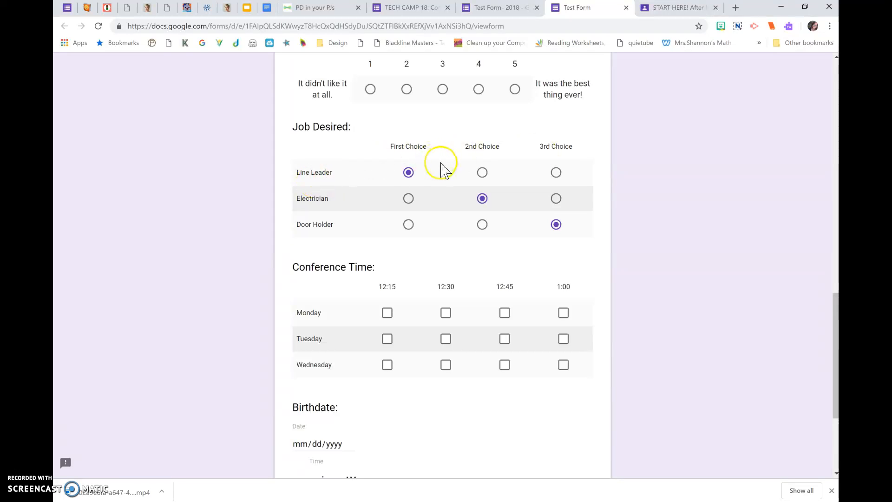
Tick all four Monday times, 12:15, 12:30, 12:45 and 1:00, in the Conference Time grid.
scroll(442, 171, "down", 2)
left_click(386, 211)
left_click(446, 211)
left_click(504, 211)
left_click(511, 213)
left_click(560, 213)
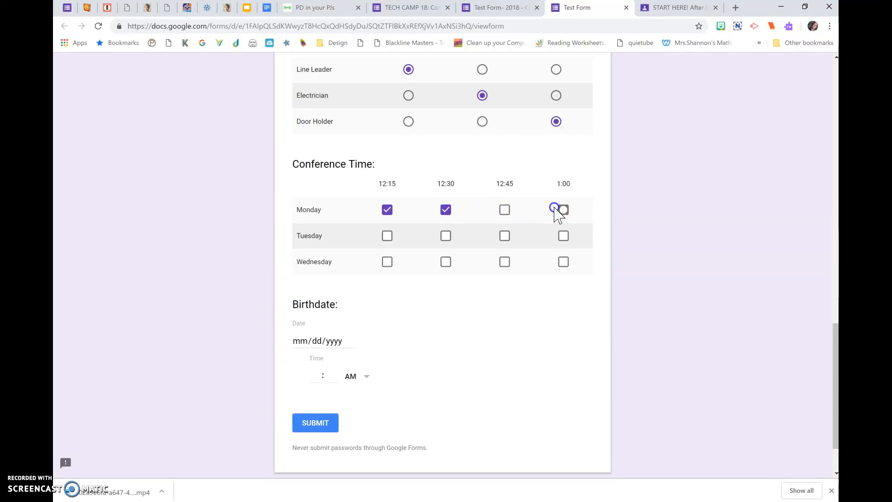
left_click(506, 215)
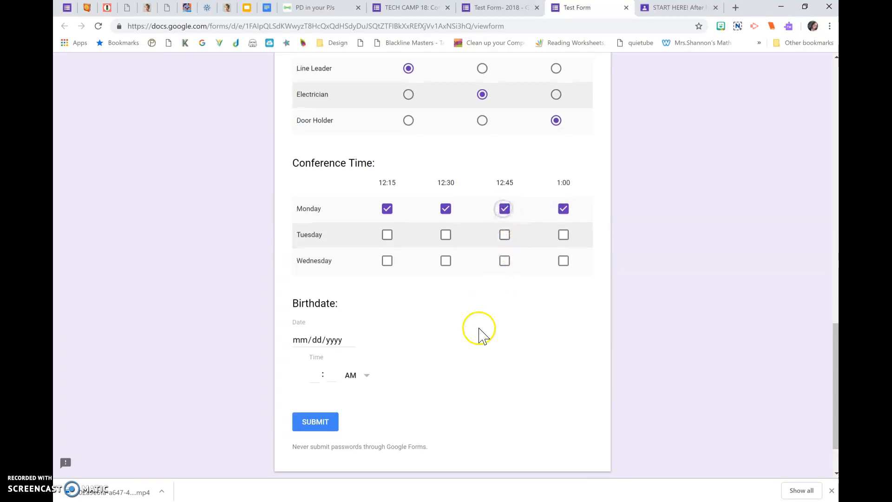
Look over the end of the preview with the Birthdate question, and recheck the first questions starting from Name.
scroll(479, 329, "down", 2)
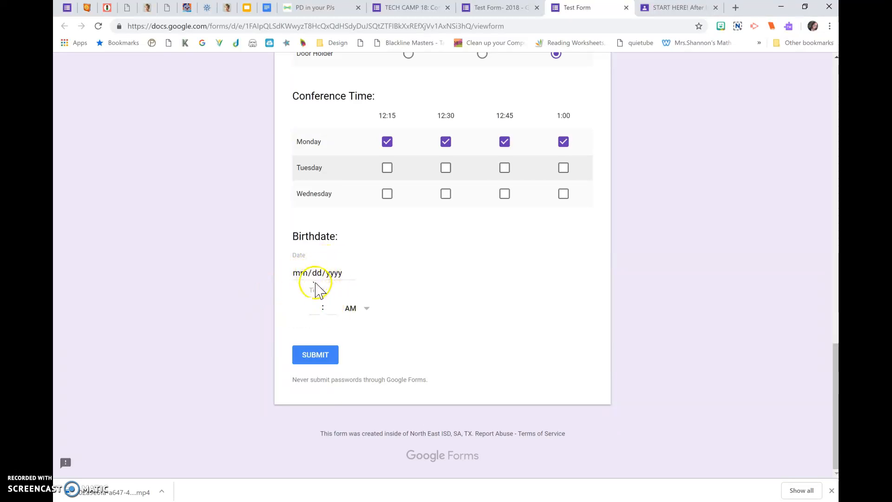
left_click(312, 357)
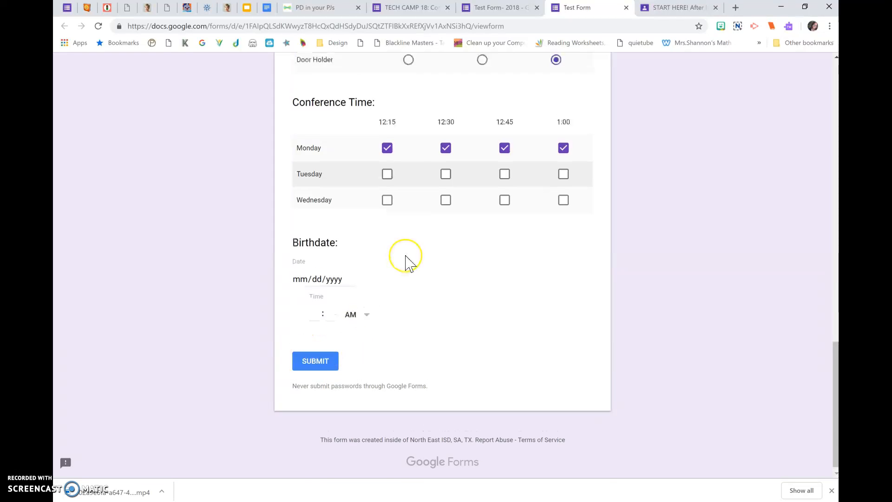
scroll(405, 255, "up", 15)
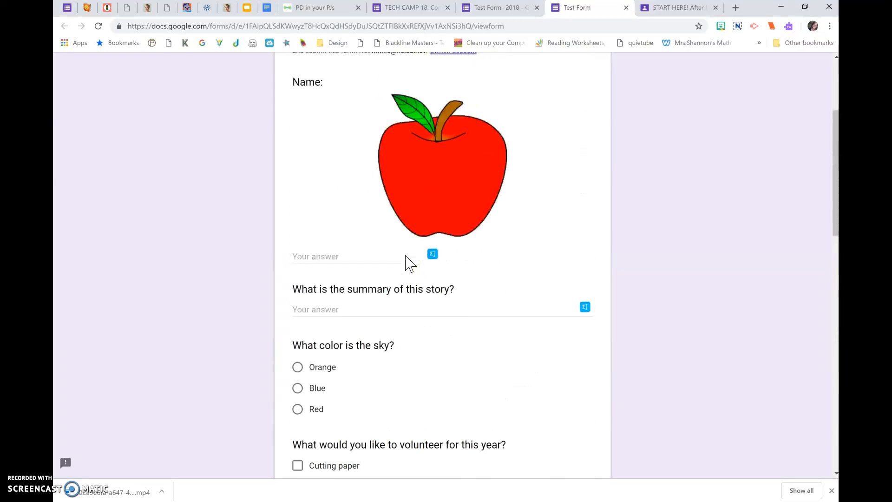
scroll(405, 255, "up", 3)
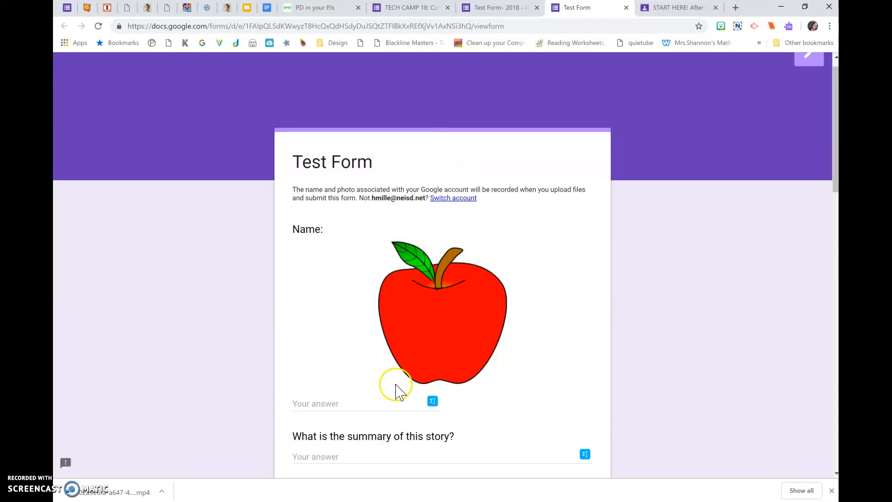
scroll(396, 391, "down", 4)
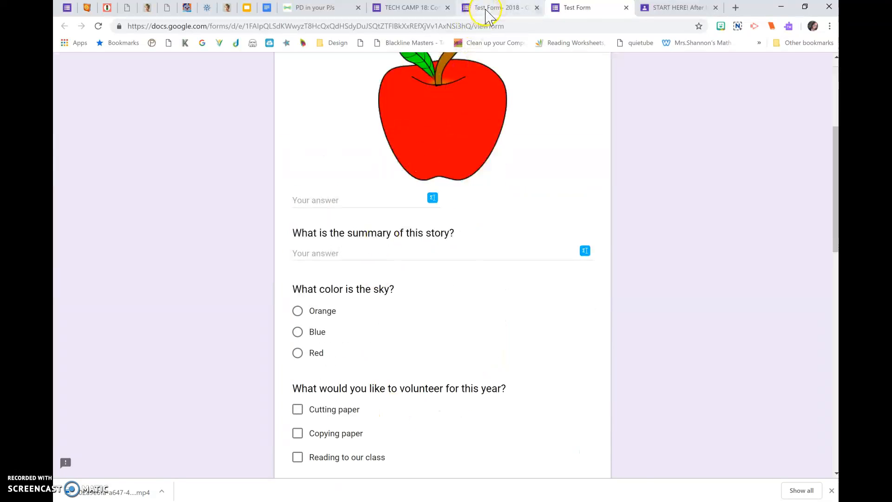
Return to the form editor and make the Name question required.
left_click(488, 9)
scroll(497, 312, "down", 4)
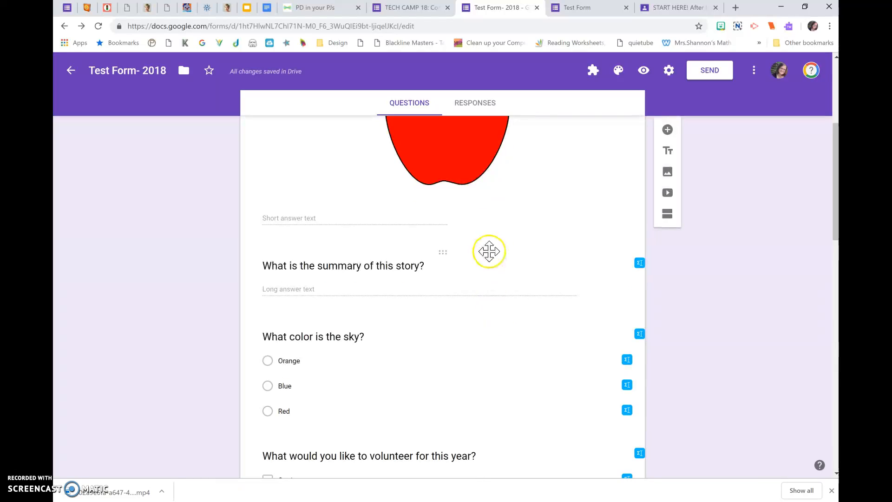
scroll(502, 251, "up", 2)
left_click(524, 244)
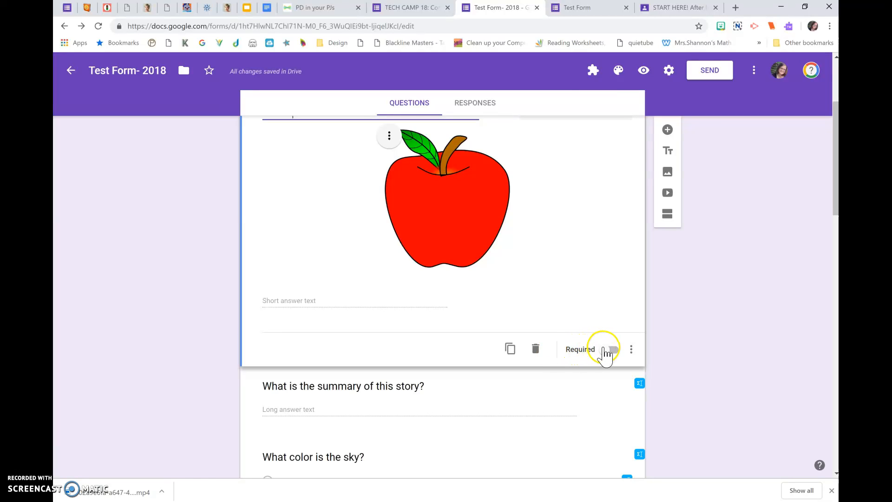
left_click(607, 351)
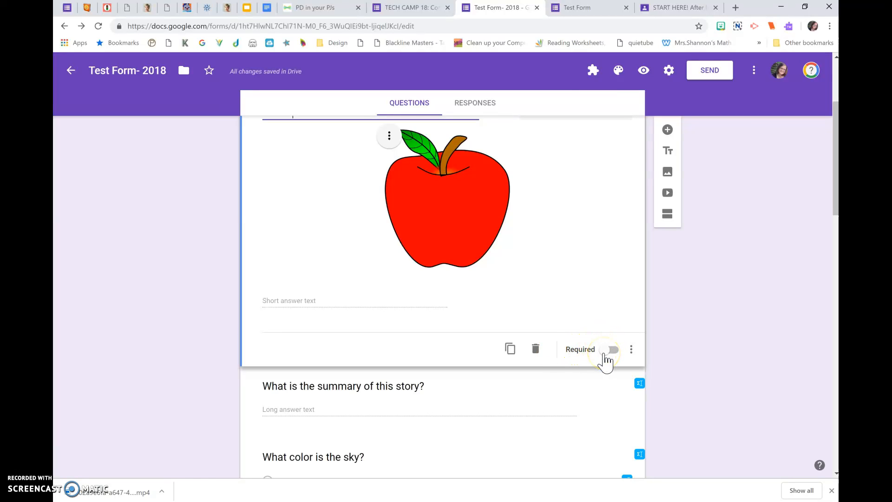
left_click(608, 351)
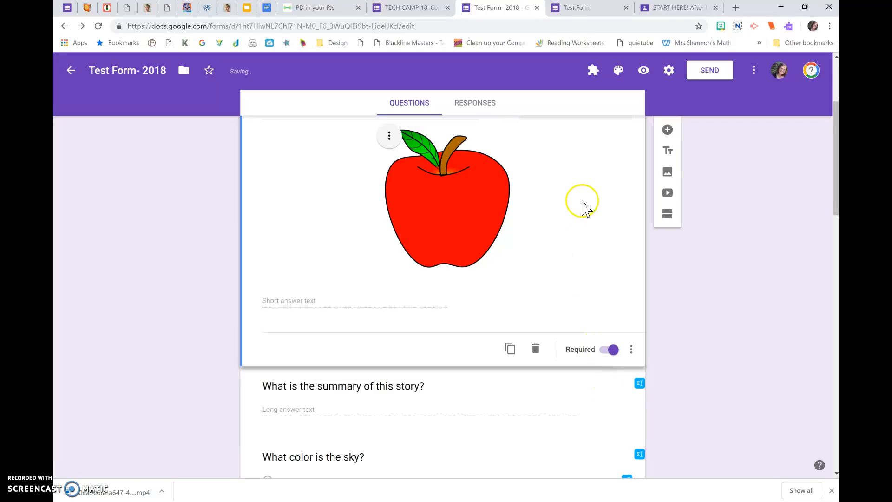
Reload the form preview and test the required Name question by leaving it blank and moving on to the story summary question.
left_click(570, 10)
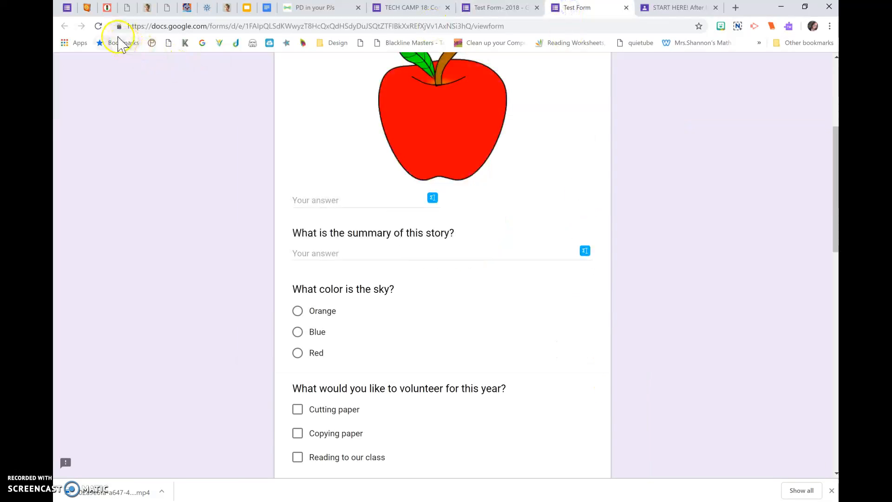
left_click(98, 26)
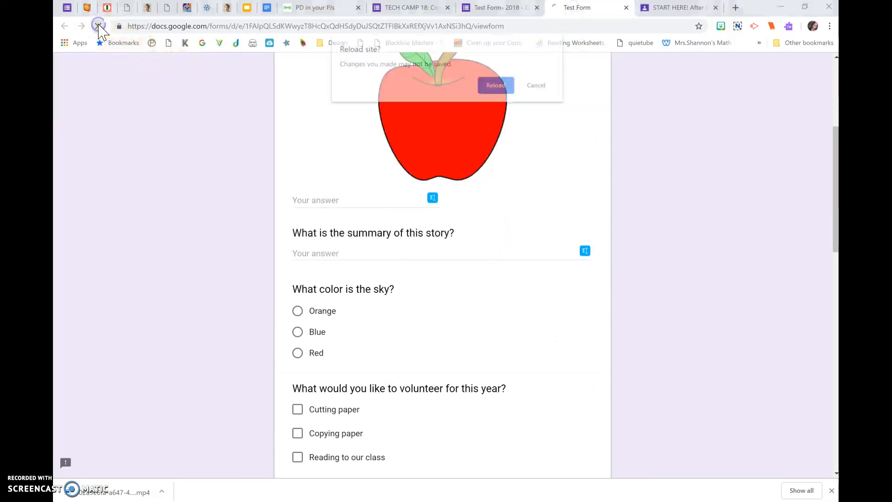
left_click(483, 84)
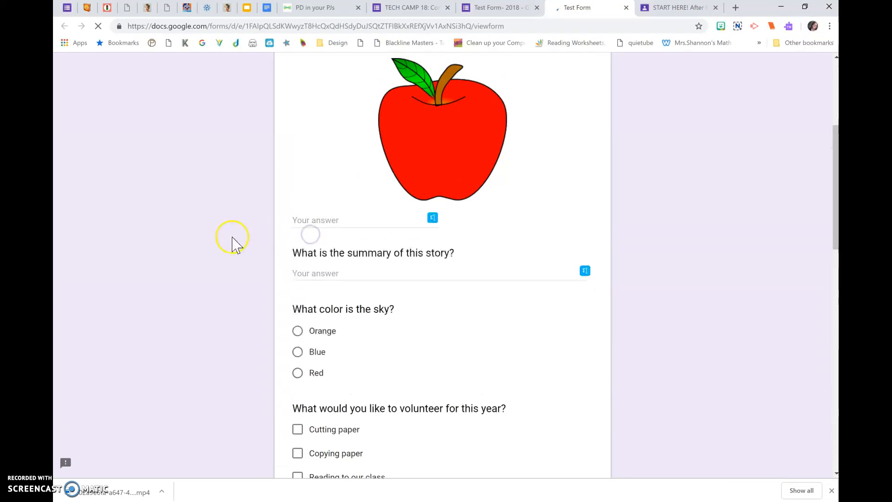
scroll(278, 184, "up", 2)
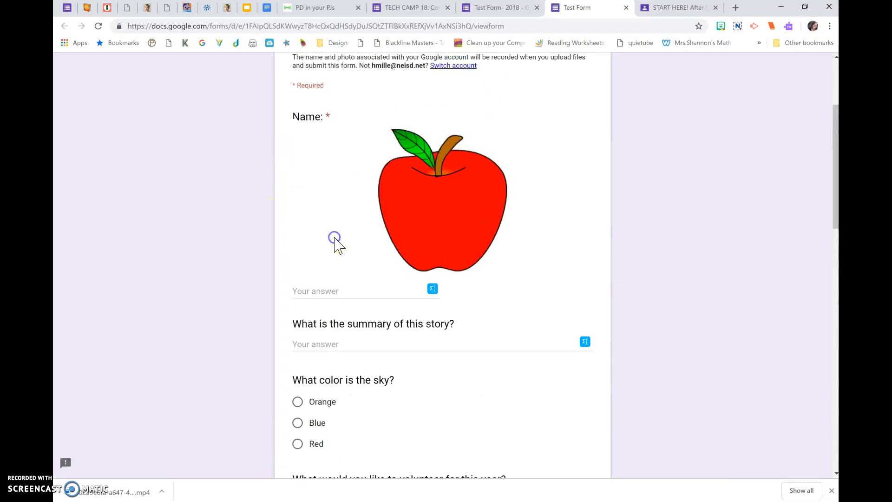
left_click(331, 291)
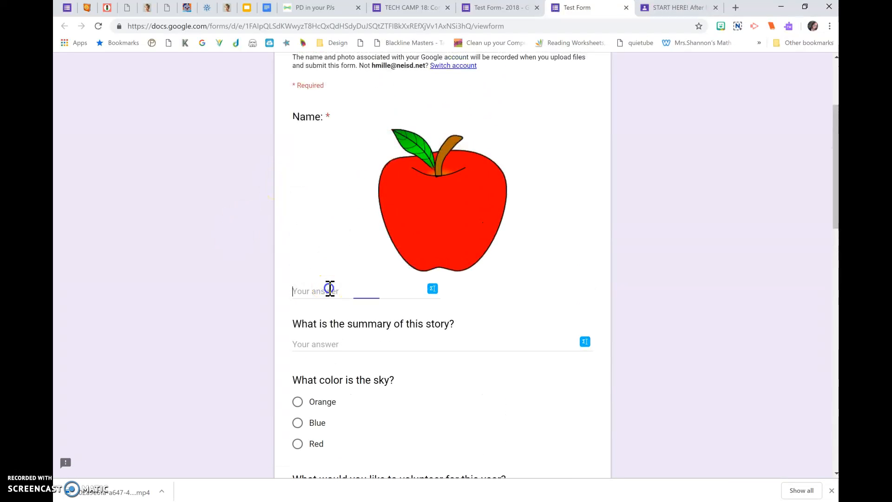
left_click(325, 343)
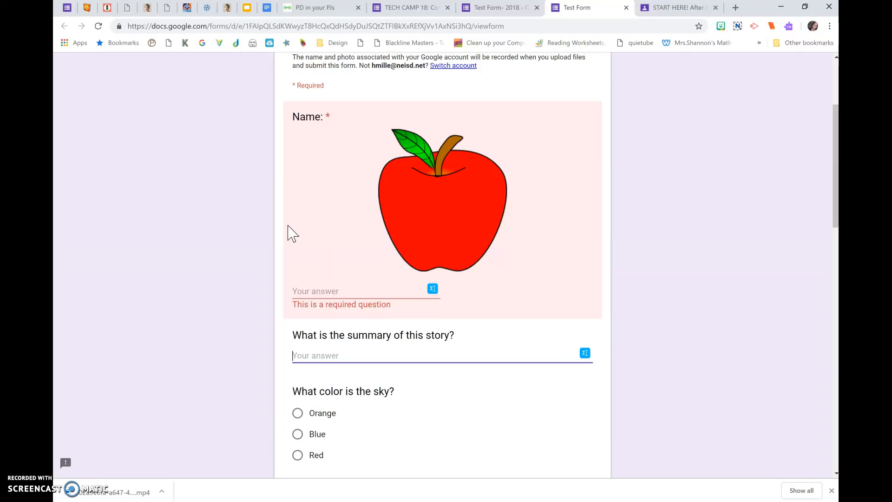
scroll(313, 259, "up", 1)
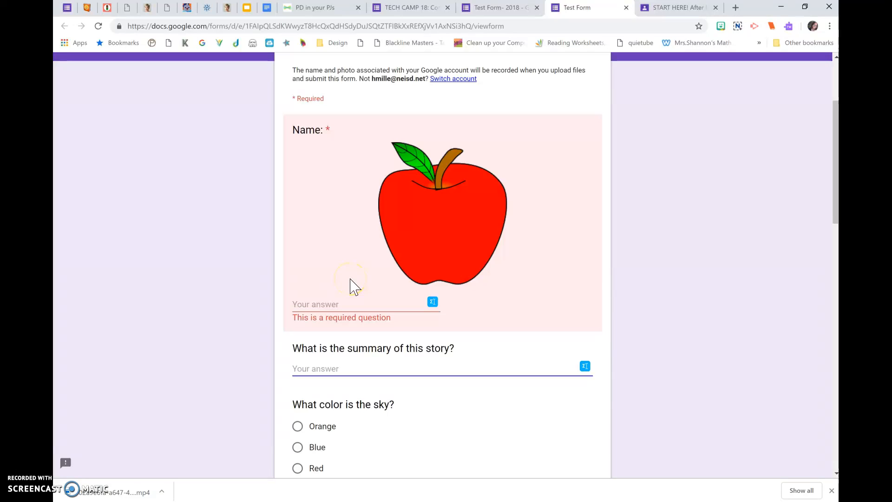
Return to the form editor and review the question types available for the Name question without changing its type.
left_click(485, 9)
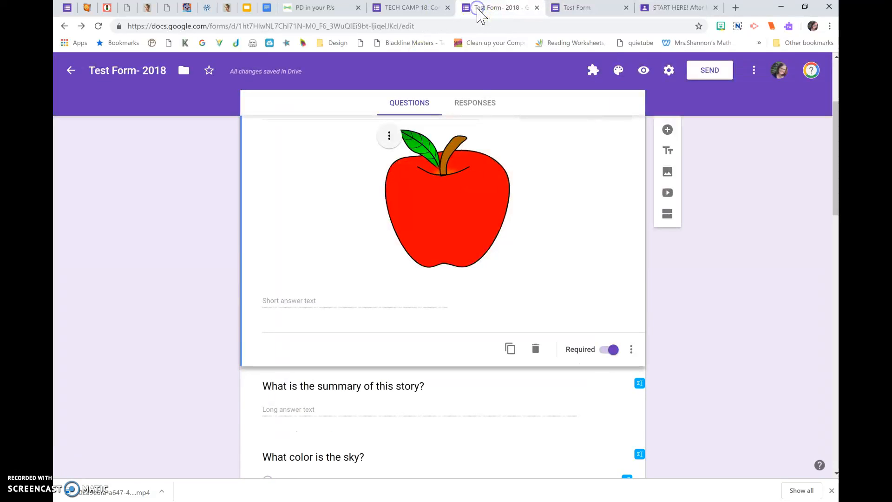
scroll(662, 290, "up", 3)
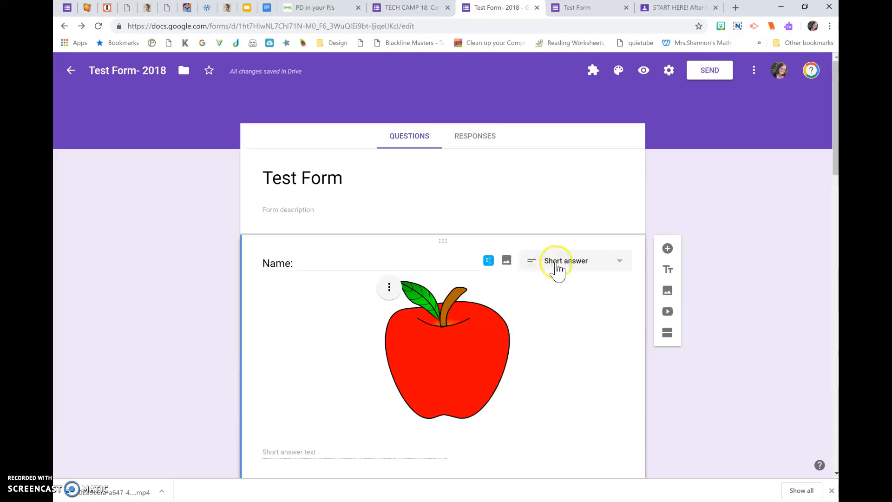
left_click(569, 276)
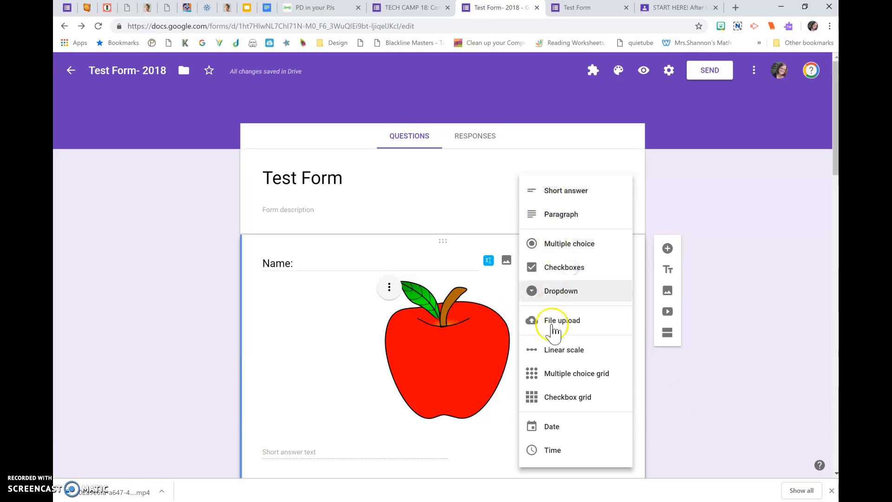
left_click(655, 409)
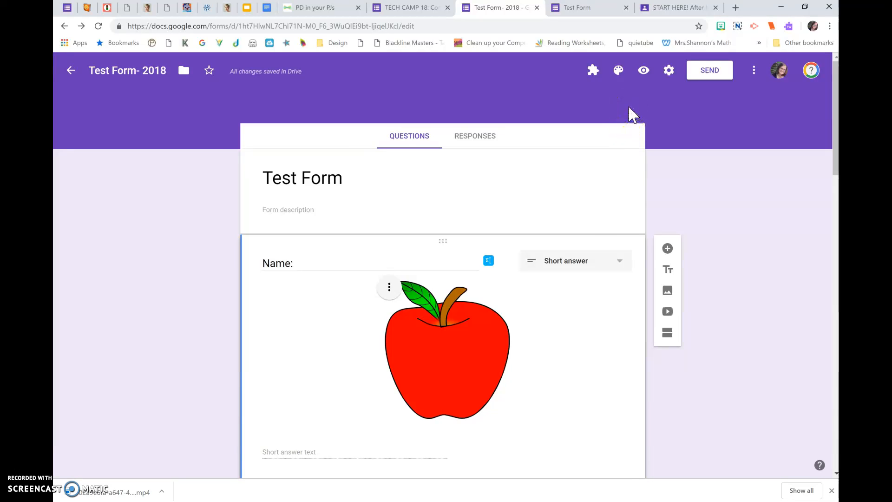
Open the form's sending options and copy the full-length shareable link.
left_click(699, 71)
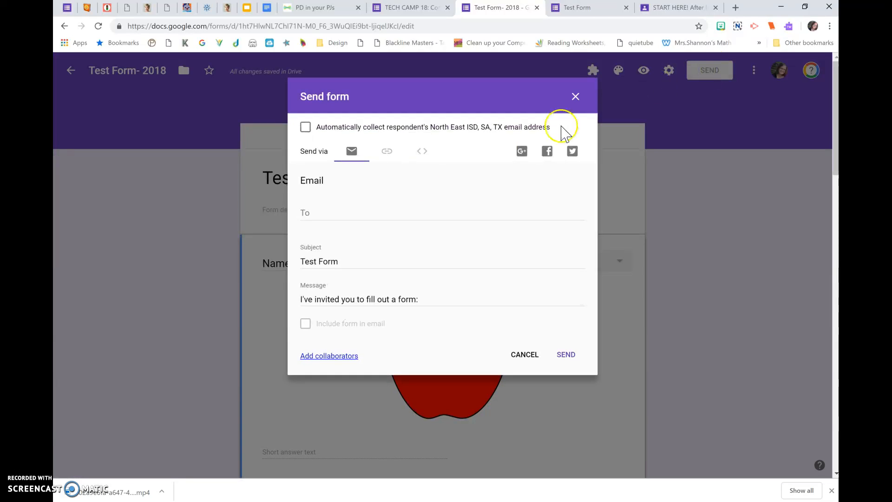
left_click(387, 154)
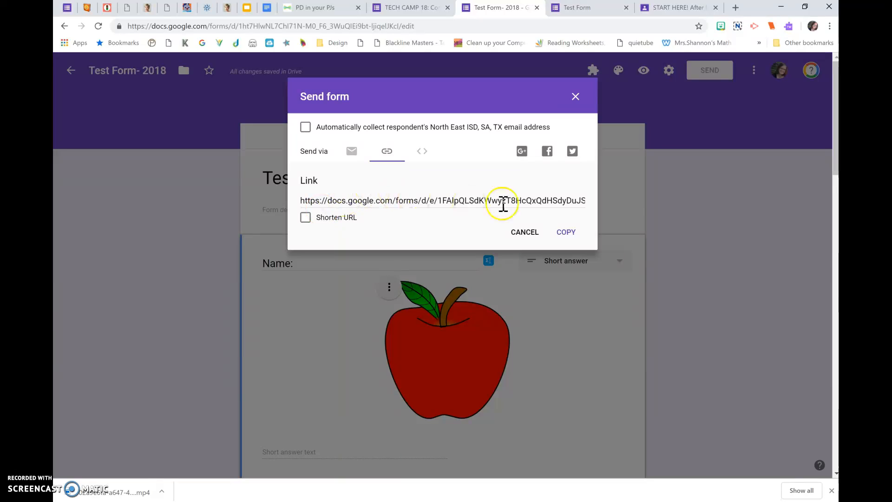
left_click(566, 232)
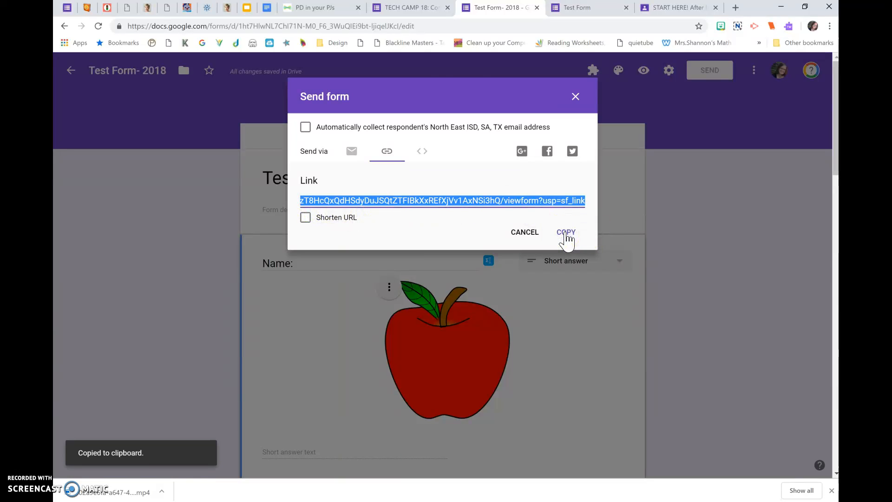